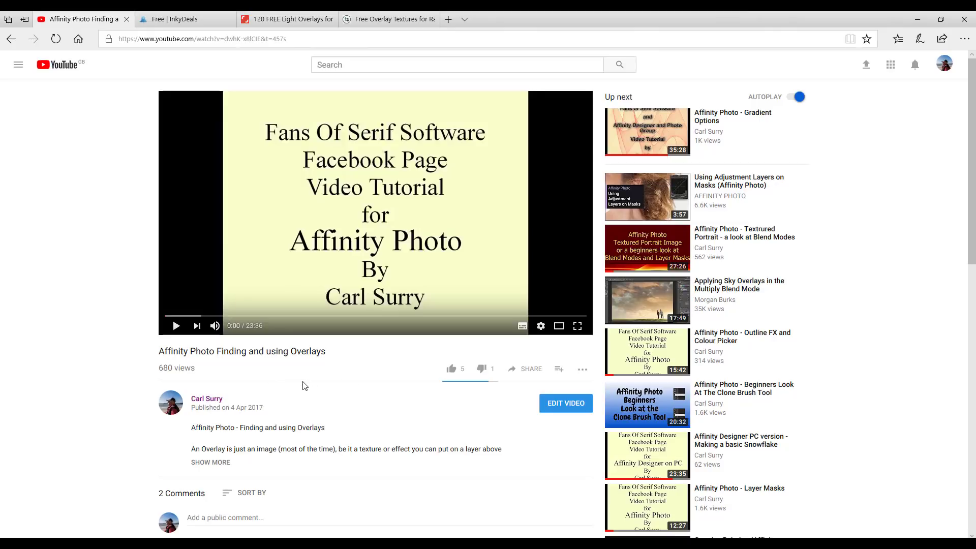
Step: Expand the overlays tutorial's description and scroll through its free overlay site links
scroll(270, 427, "down", 3)
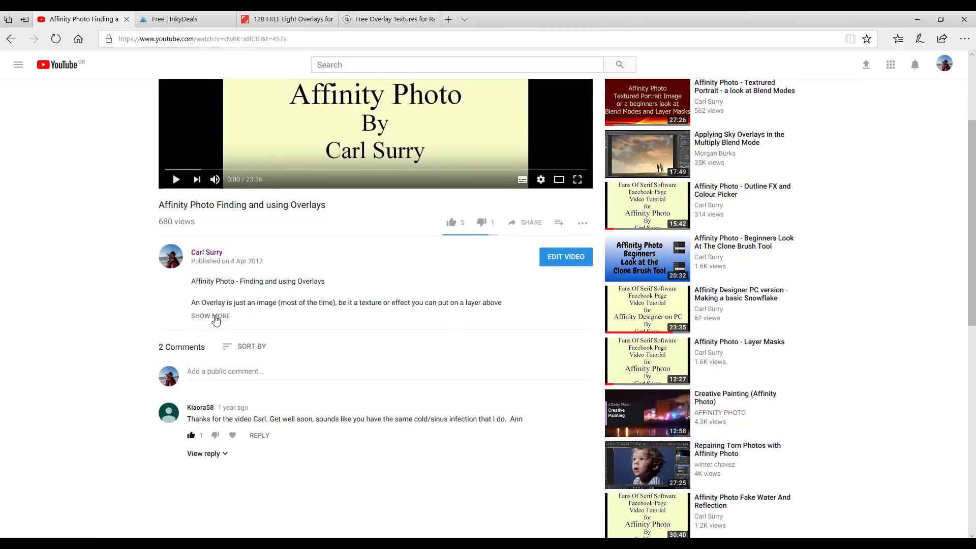
left_click(207, 318)
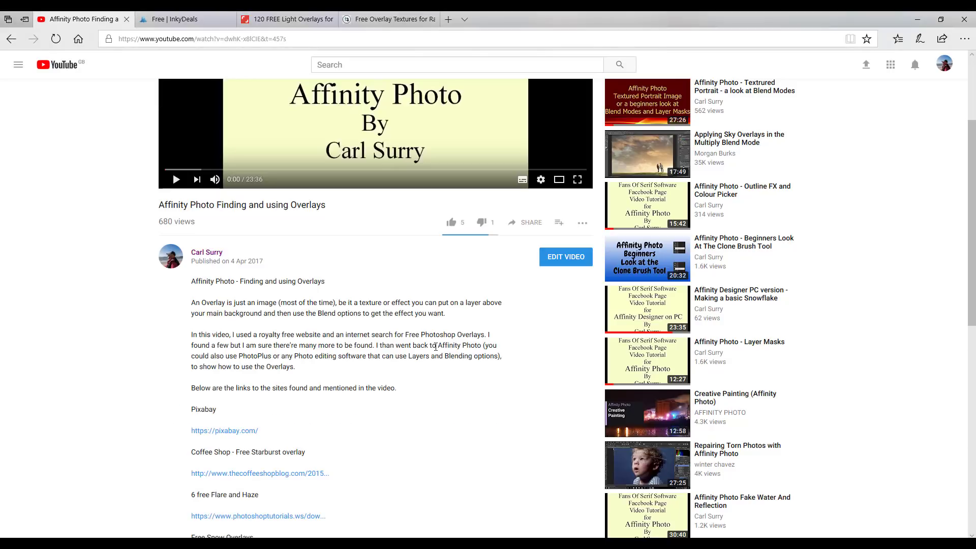
scroll(436, 347, "down", 5)
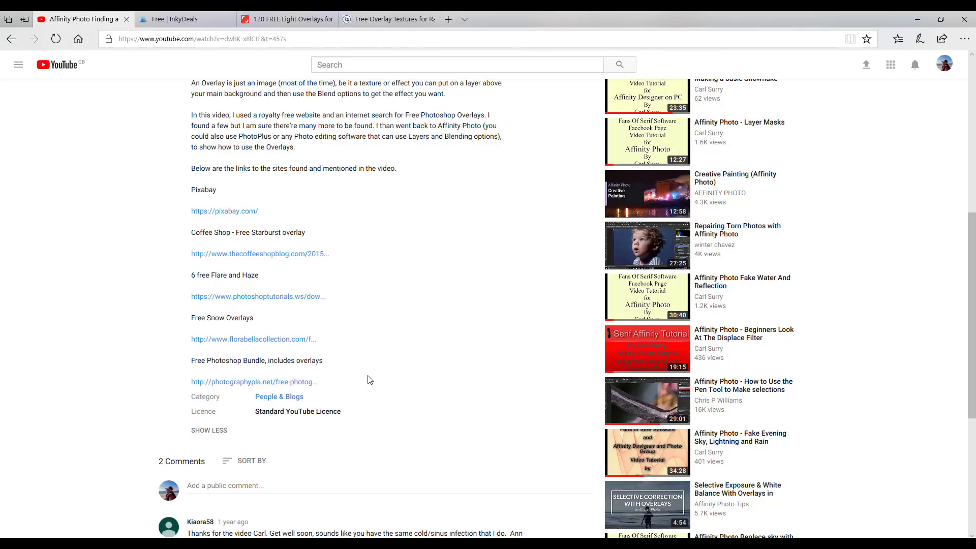
scroll(421, 361, "up", 3)
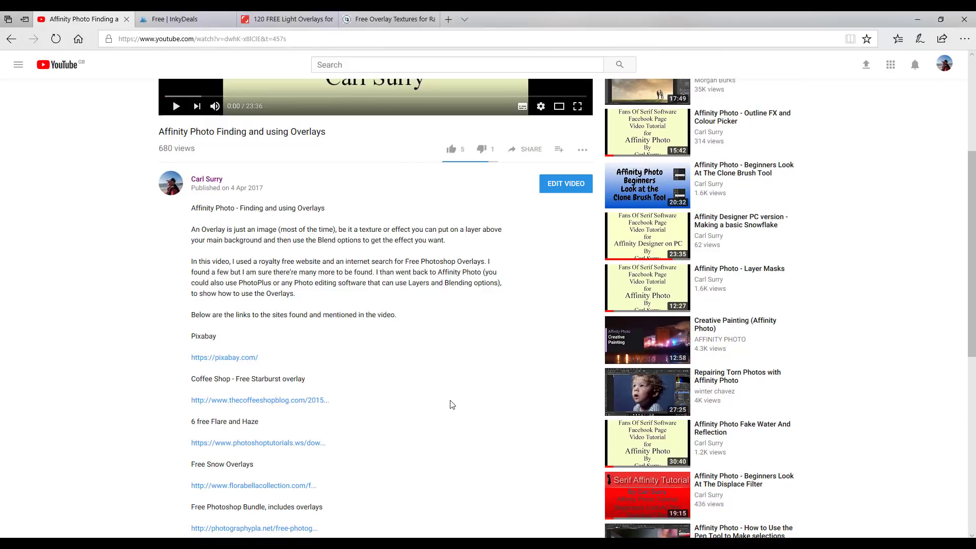
scroll(452, 405, "down", 2)
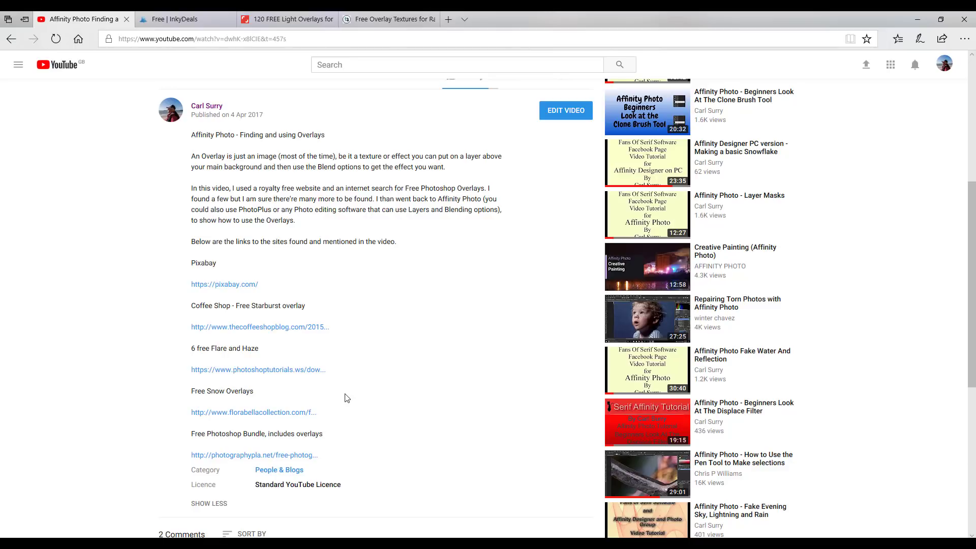
scroll(383, 450, "up", 3)
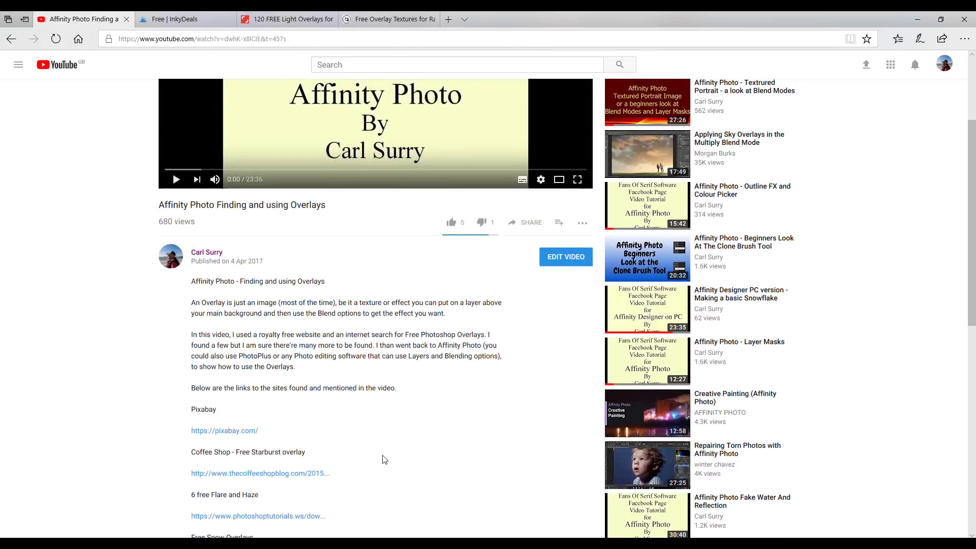
scroll(383, 459, "up", 3)
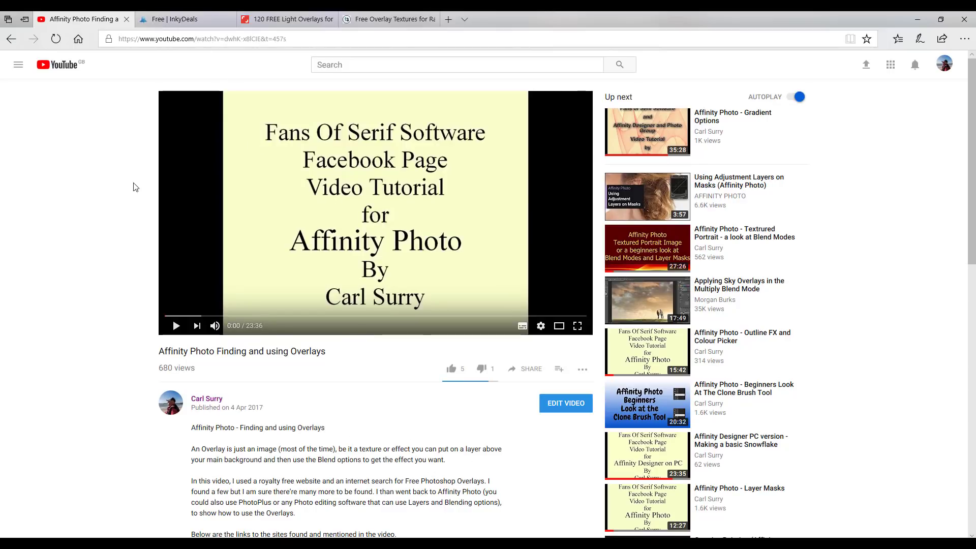
Step: Switch to the InkyDeals tab and scroll through the Free deals grid
left_click(203, 19)
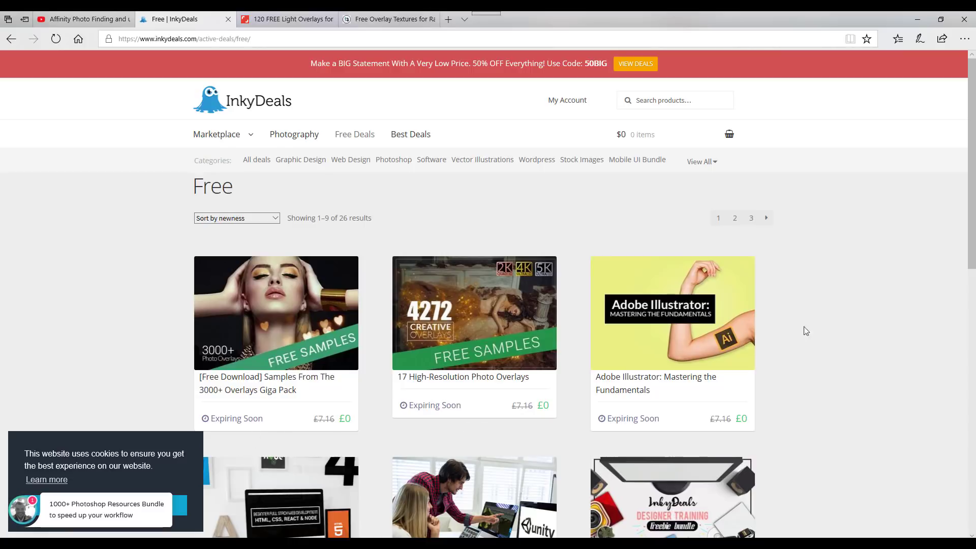
scroll(811, 333, "down", 4)
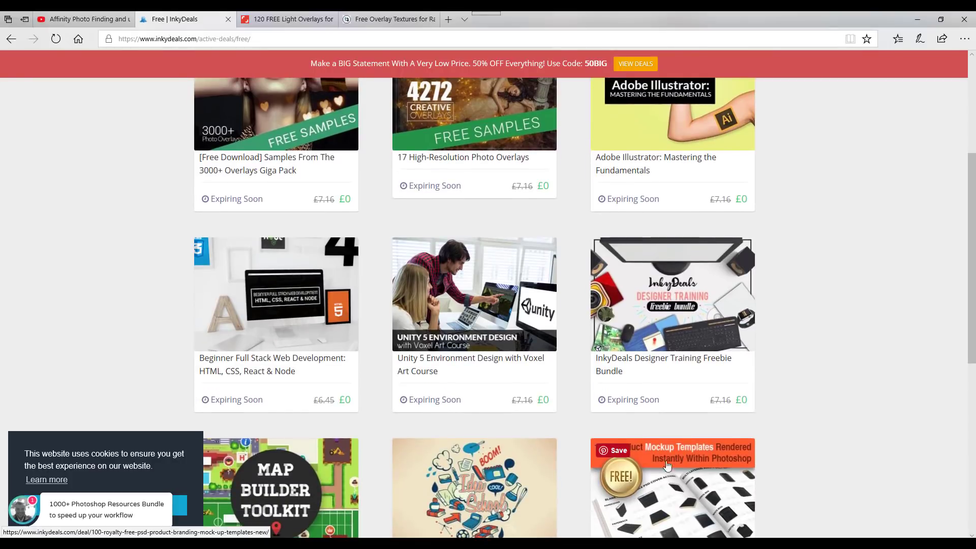
scroll(666, 382, "down", 3)
scroll(581, 414, "up", 7)
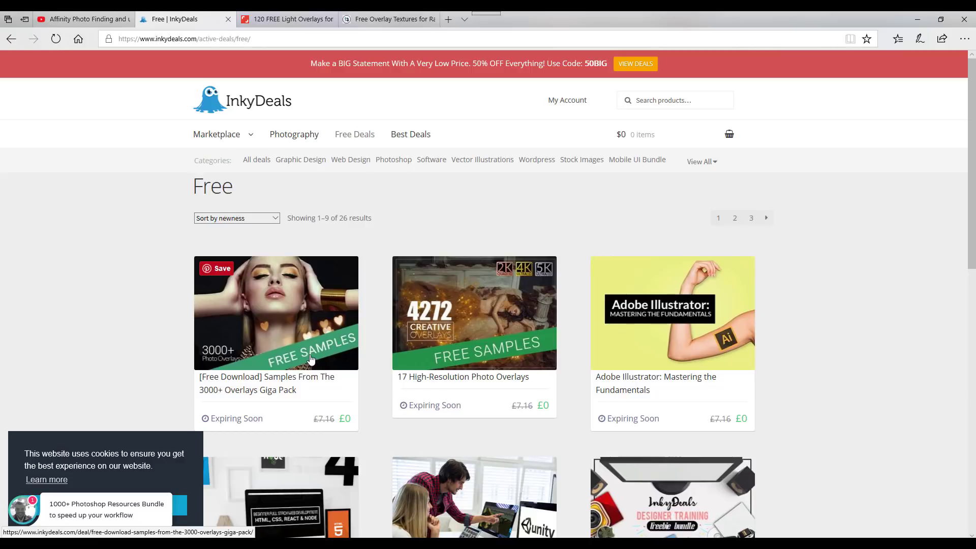
Step: Open the 3000+ Overlays Giga Pack free samples deal and scroll its bokeh and fireworks previews
left_click(284, 342)
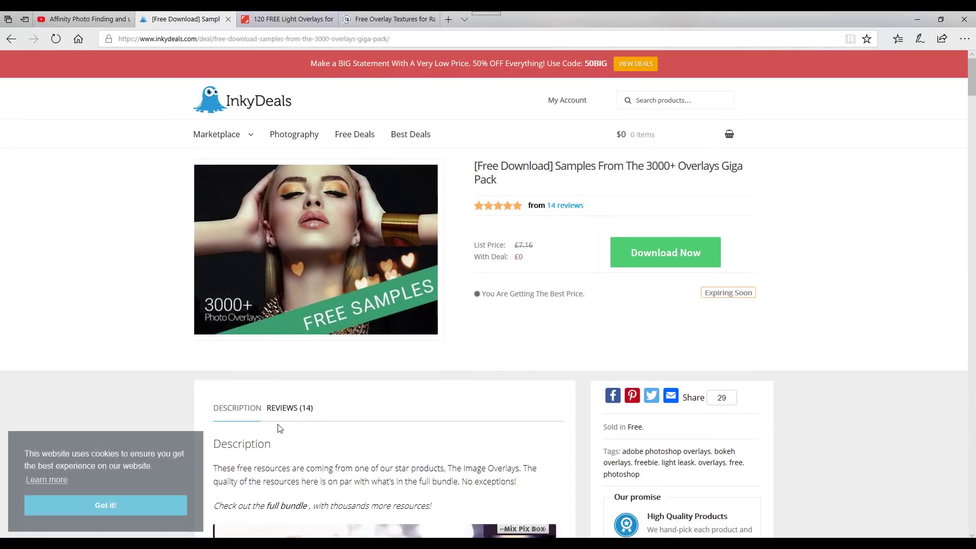
scroll(541, 341, "down", 5)
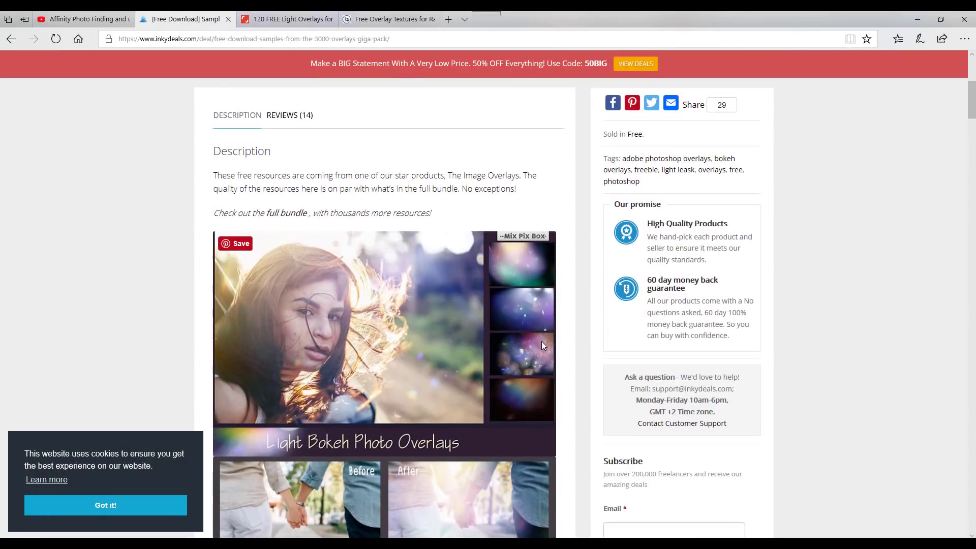
scroll(436, 397, "down", 6)
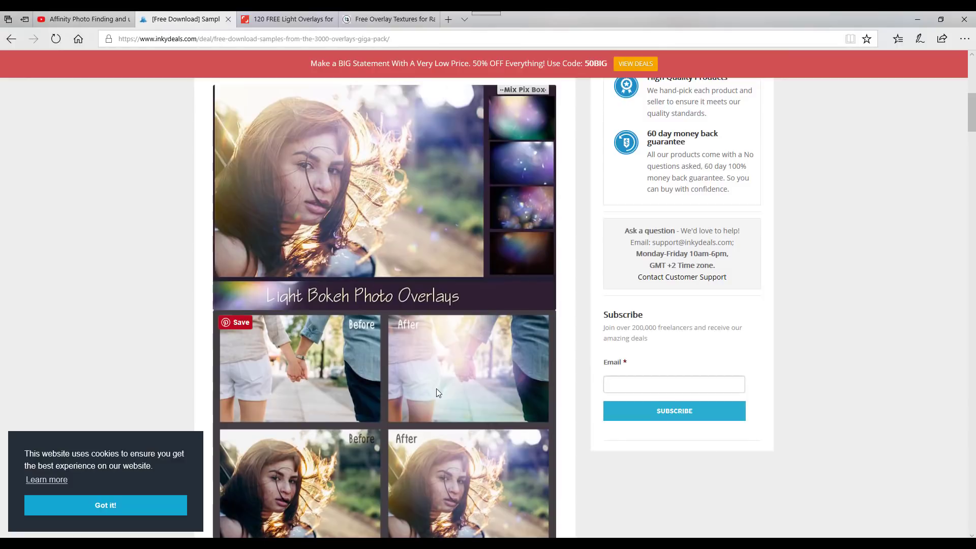
scroll(434, 404, "down", 5)
scroll(434, 403, "down", 7)
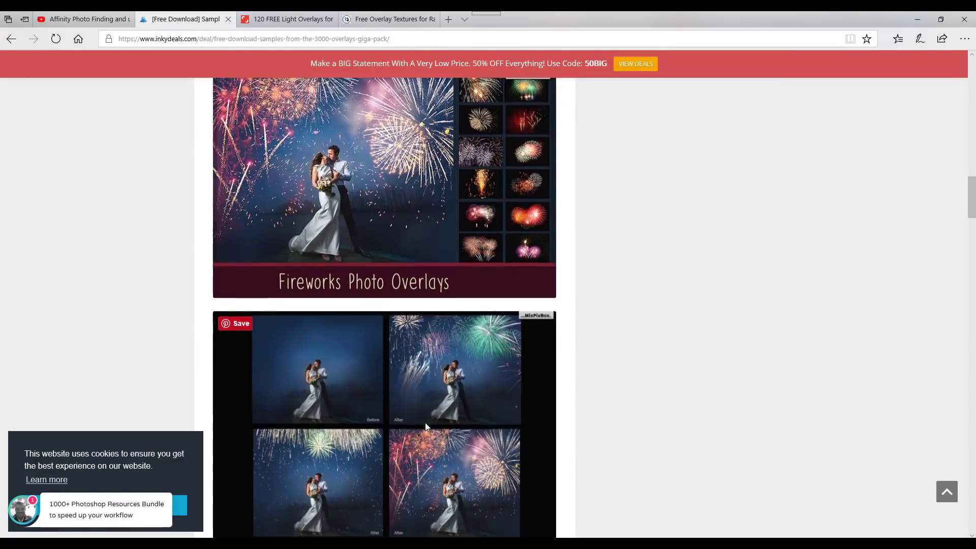
scroll(502, 491, "down", 6)
scroll(499, 457, "down", 10)
scroll(498, 457, "up", 12)
scroll(496, 454, "up", 20)
scroll(496, 453, "up", 15)
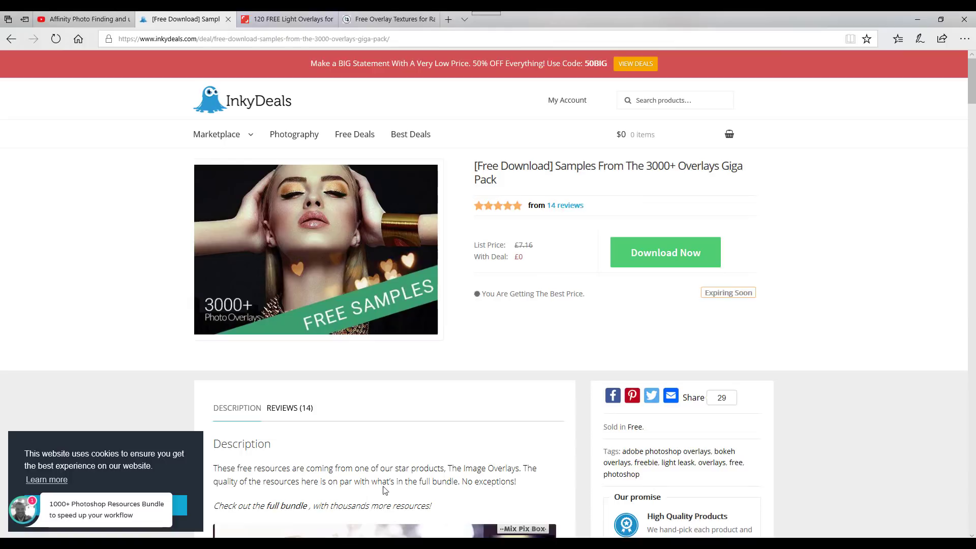
Step: Inspect the 100_Golden_Lights_set_samples and 100_Christmas_Bokeh_set_samples folders, then return to the browser
mouse_move(313, 541)
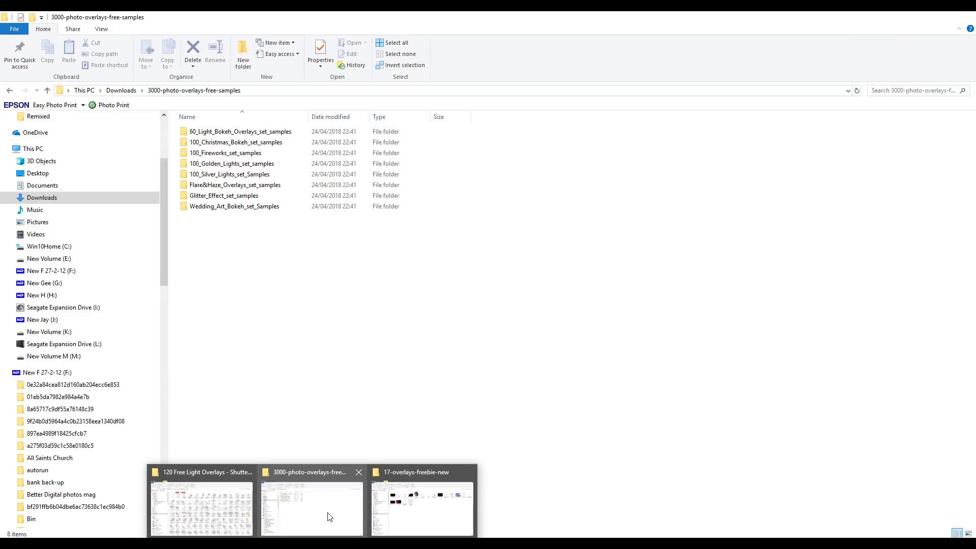
left_click(328, 517)
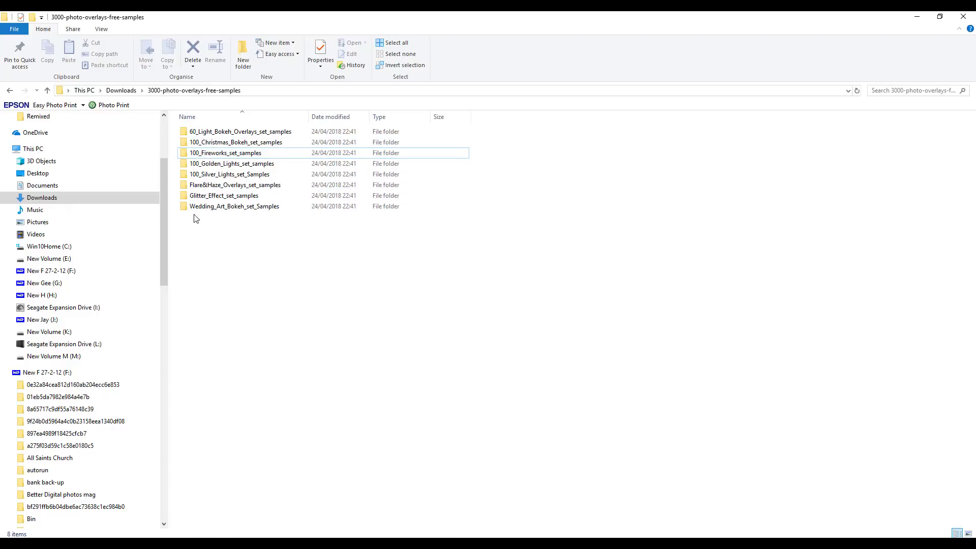
double_click(184, 166)
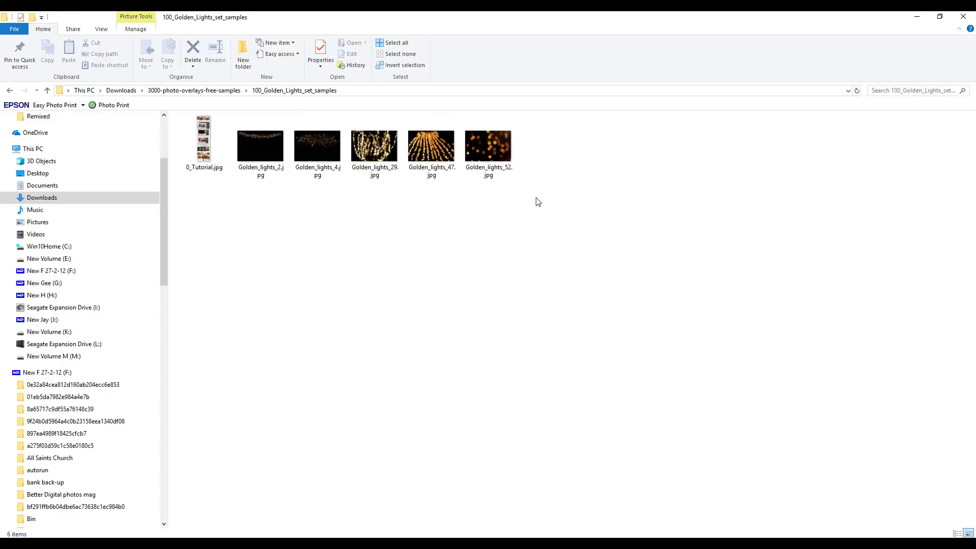
left_click(226, 92)
double_click(185, 138)
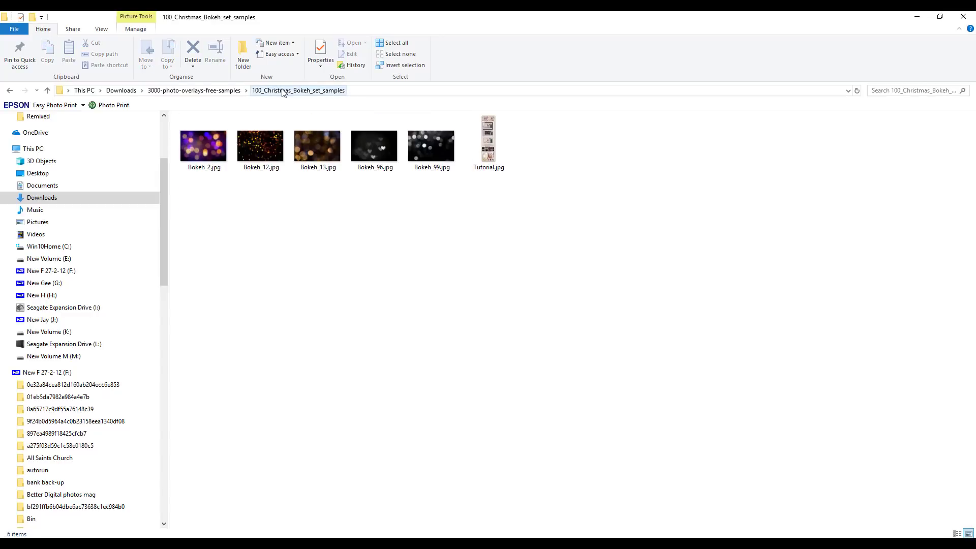
left_click(222, 94)
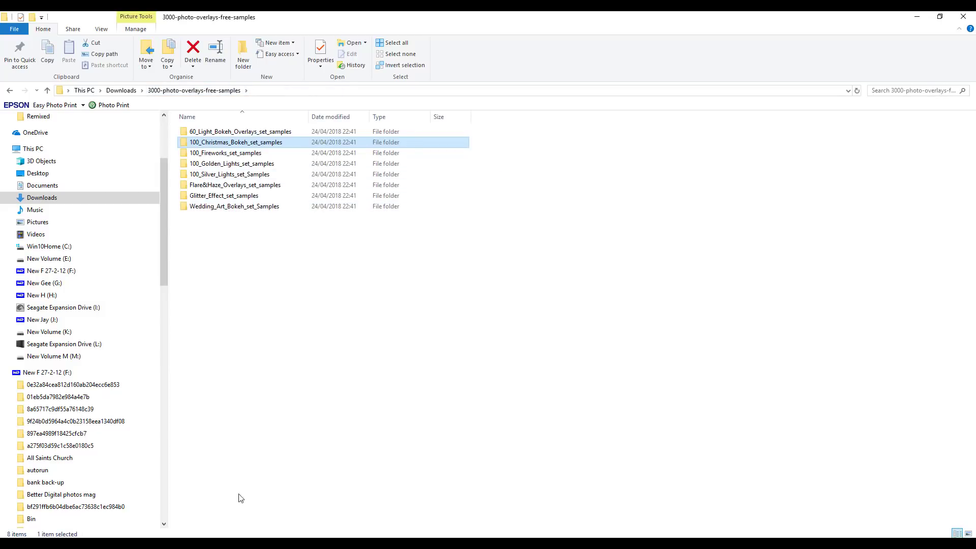
left_click(242, 544)
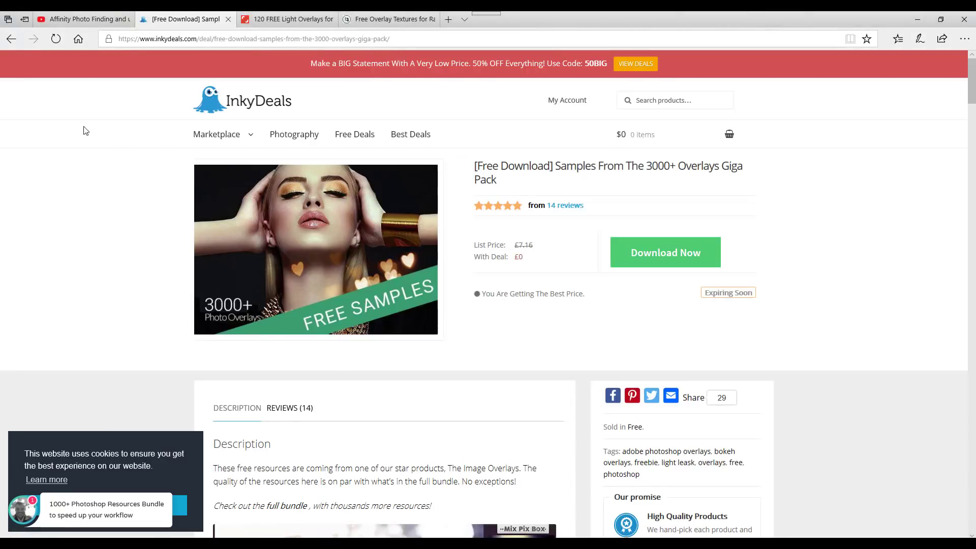
Step: Go back to Free deals, open 17 High-Resolution Photo Overlays, and show the 17-overlays-freebie-new folder
left_click(11, 39)
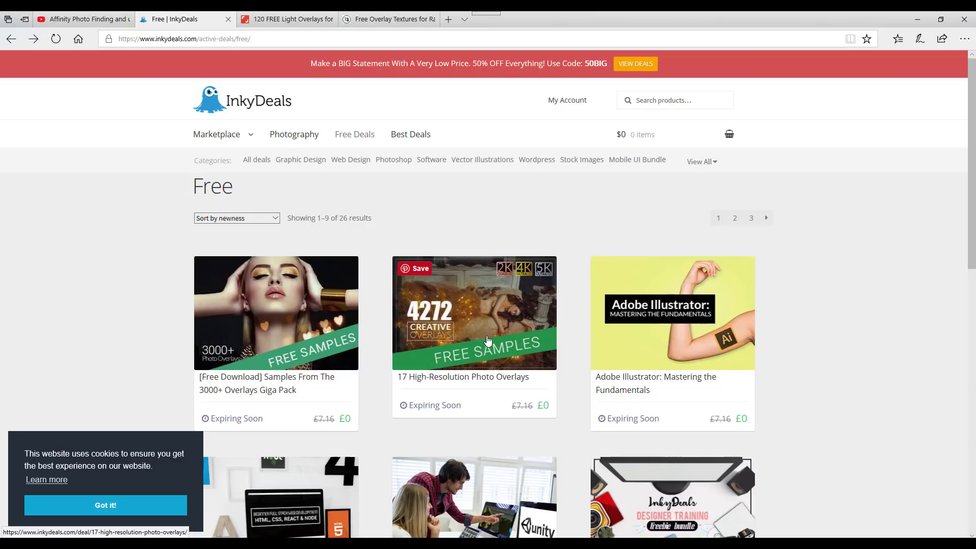
left_click(519, 316)
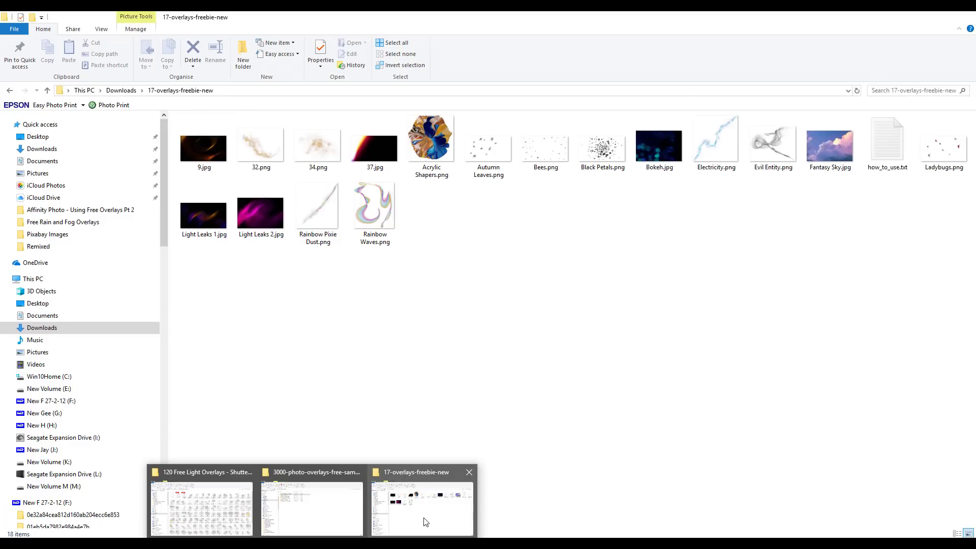
left_click(425, 522)
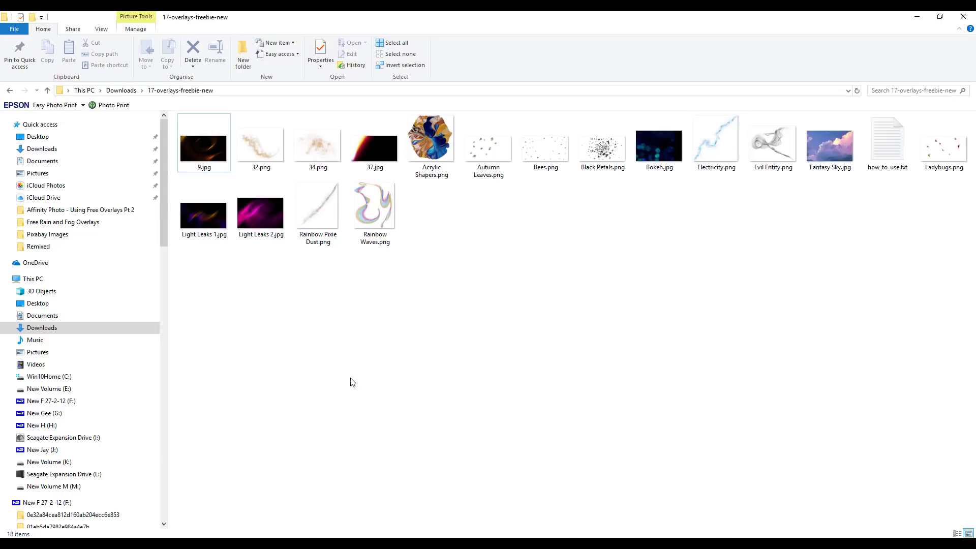
Step: Review the 17-overlays-freebie-new files such as Light Leaks 1.jpg, Bokeh.jpg and Fantasy Sky.jpg
mouse_move(238, 544)
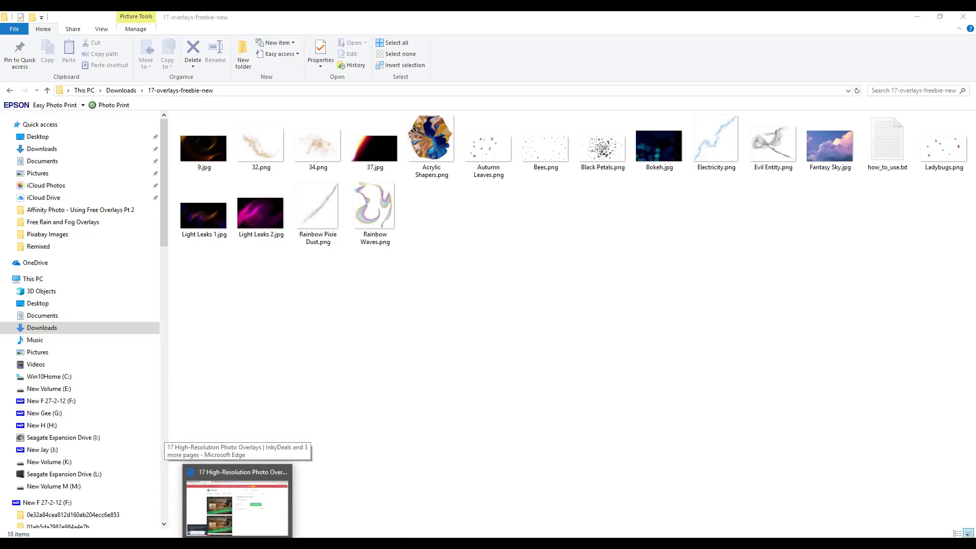
Step: On Shutterstock's 120 FREE Light Overlays article, download the pack from its Download Now button
left_click(238, 503)
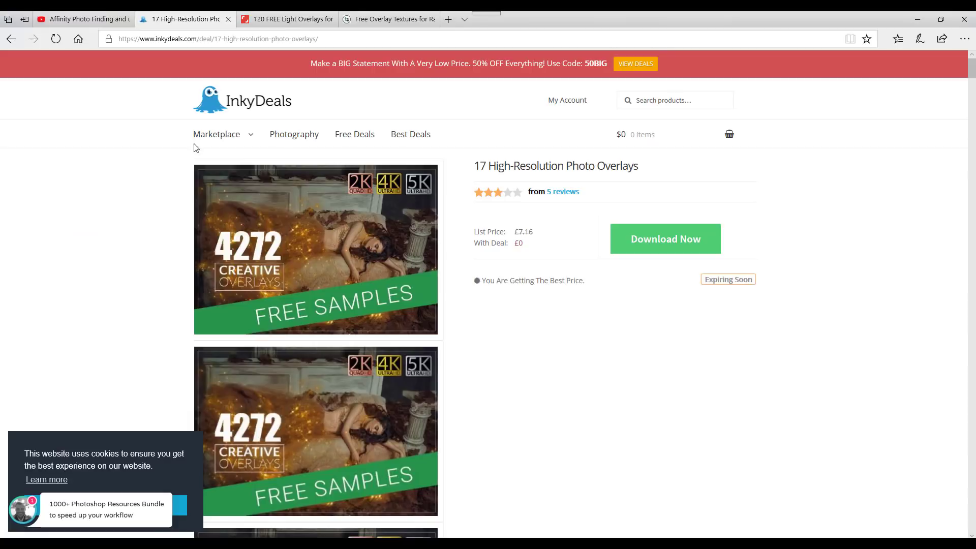
left_click(291, 22)
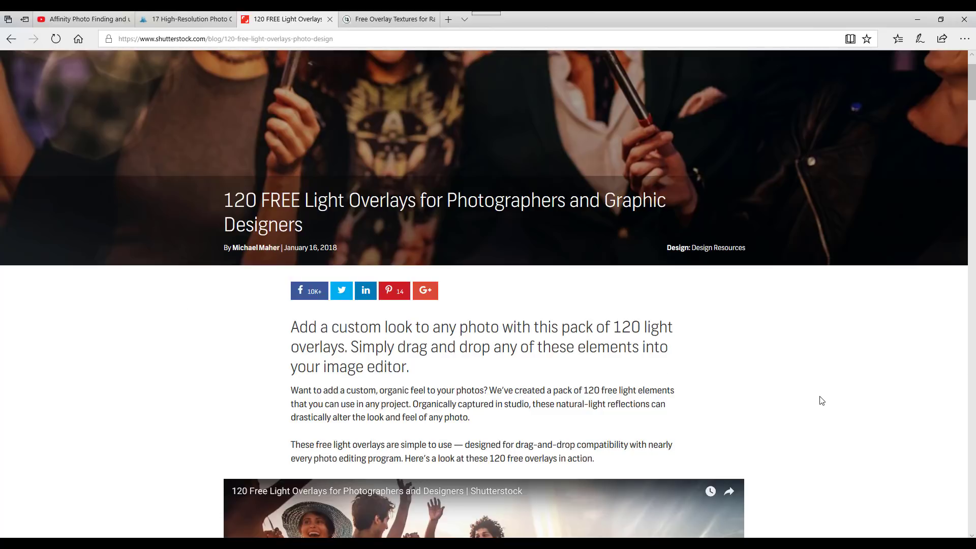
scroll(822, 401, "down", 3)
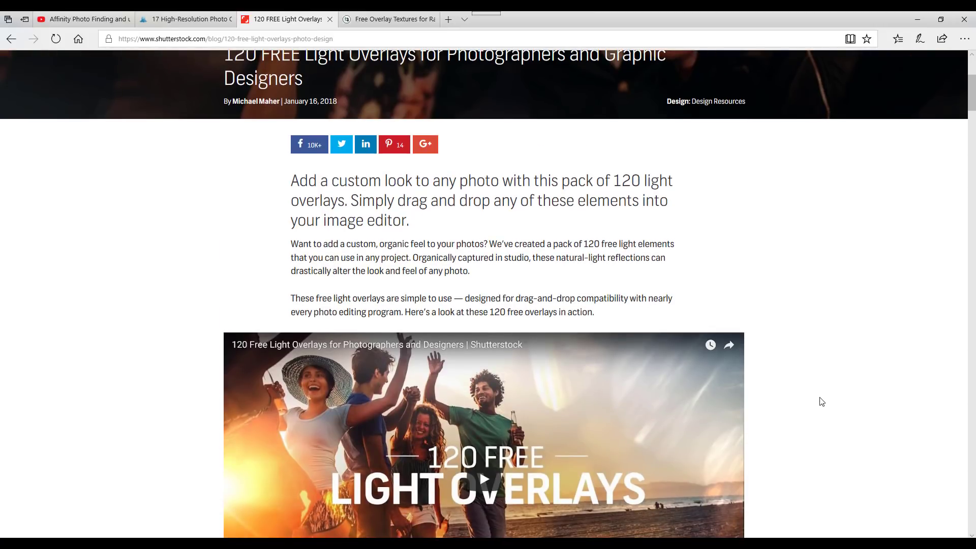
scroll(820, 401, "down", 4)
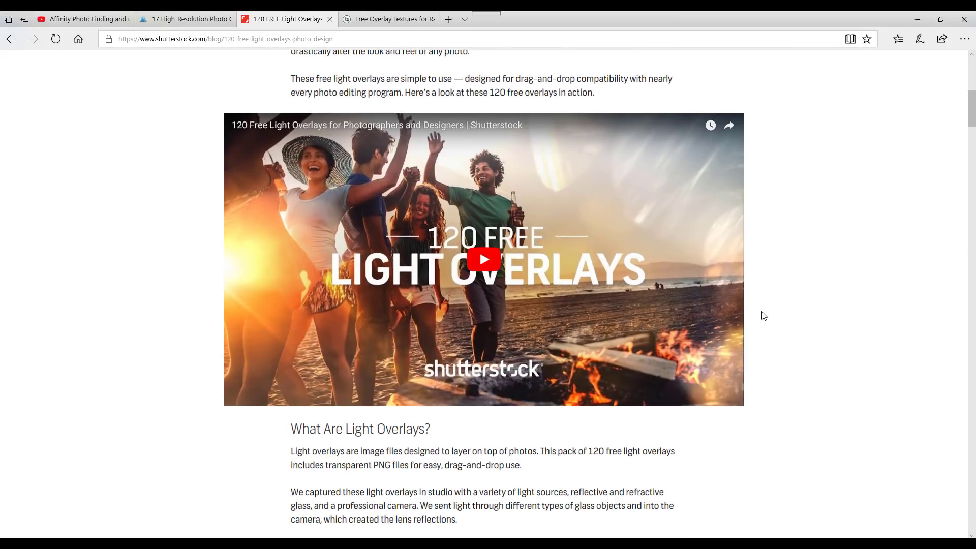
scroll(808, 328, "down", 5)
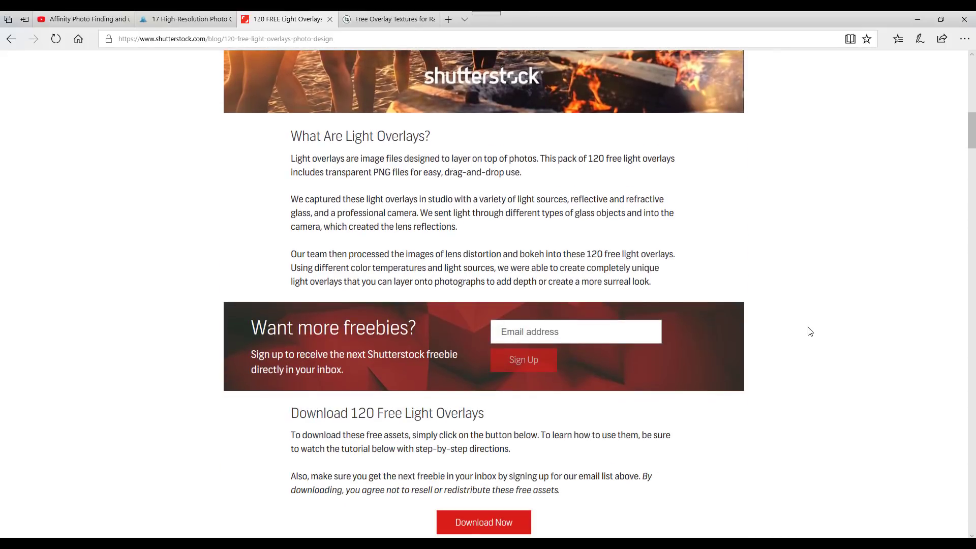
scroll(810, 332, "down", 4)
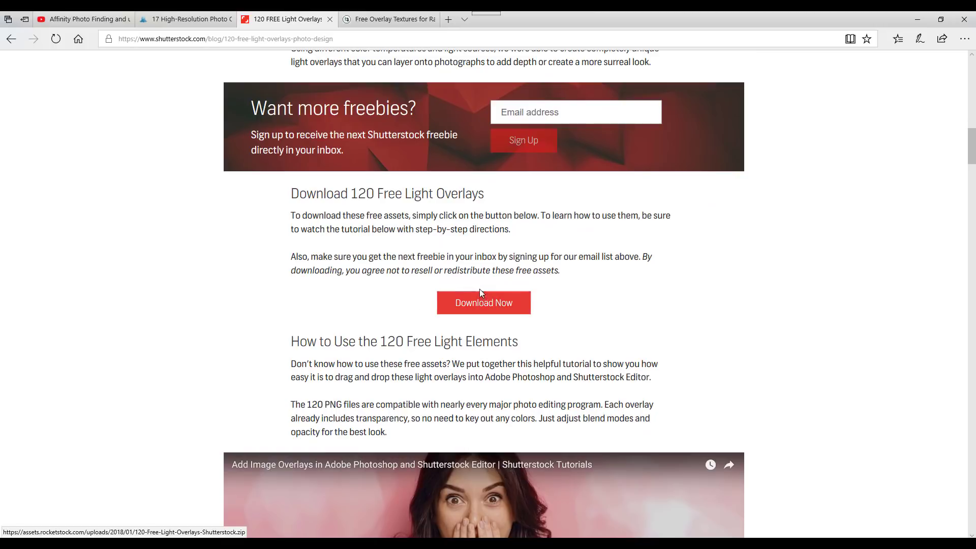
left_click(510, 312)
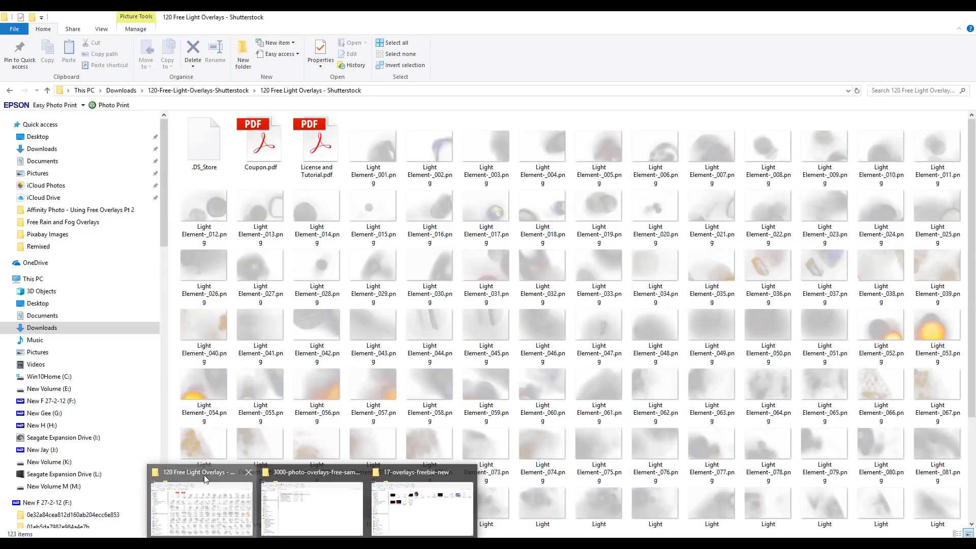
Step: Scroll through the 120 Free Light Overlays folder's Light Element PNGs, then return to Shutterstock
left_click(204, 479)
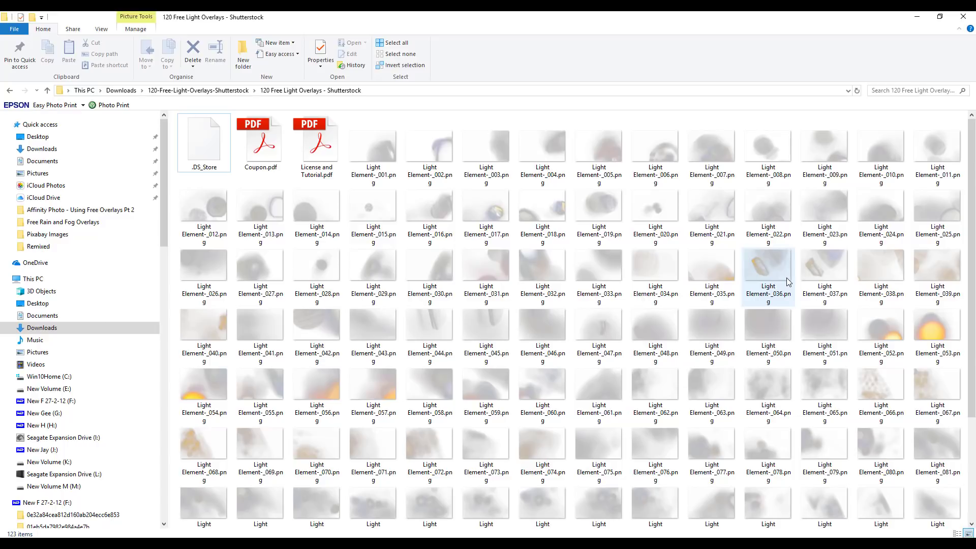
scroll(787, 287, "down", 3)
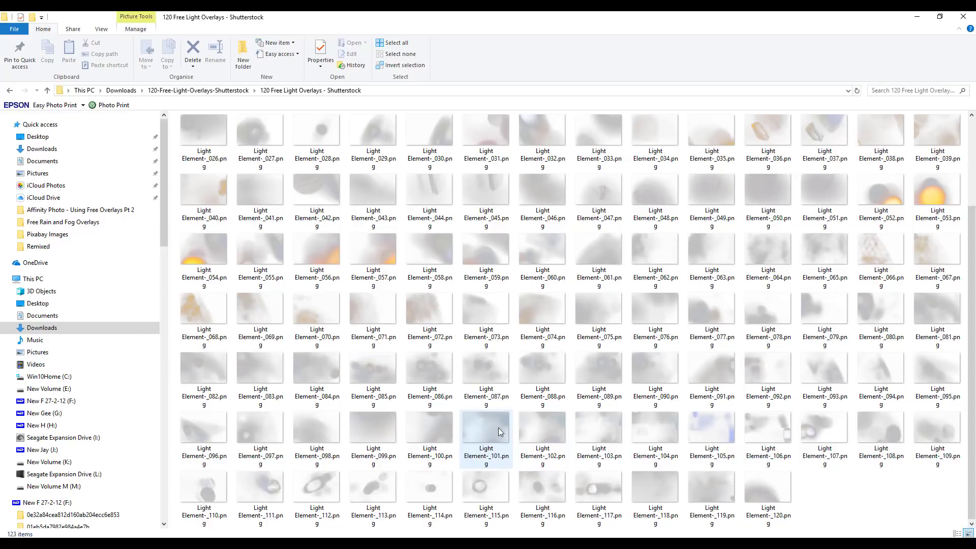
scroll(504, 366, "up", 3)
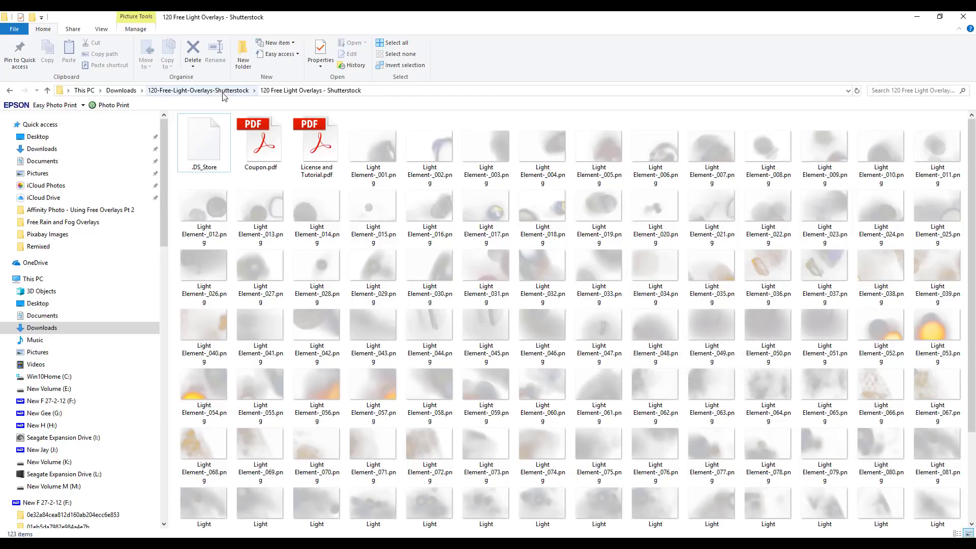
mouse_move(312, 544)
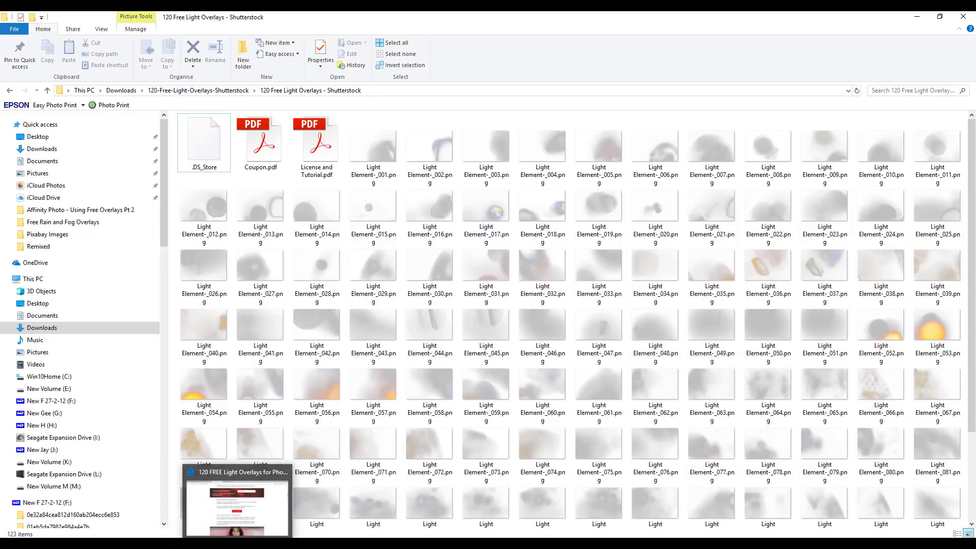
left_click(236, 508)
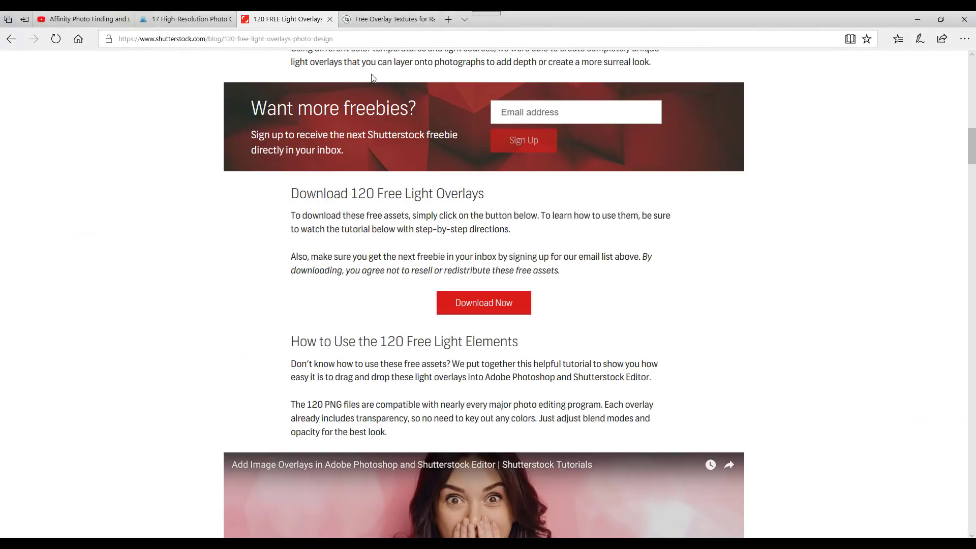
Step: Scroll through the rain and fog images on Tony Textures' Free Overlay Textures page
left_click(395, 21)
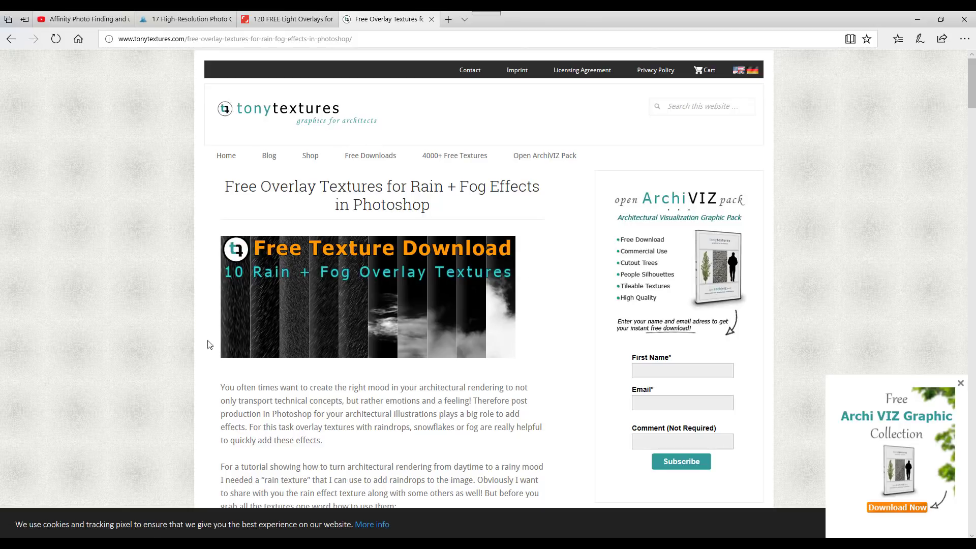
scroll(525, 387, "down", 5)
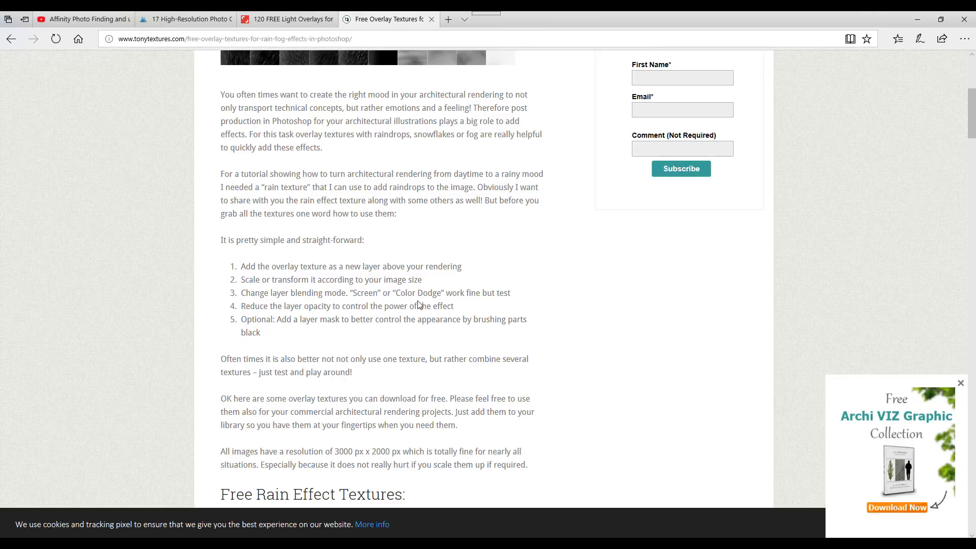
scroll(521, 308, "down", 7)
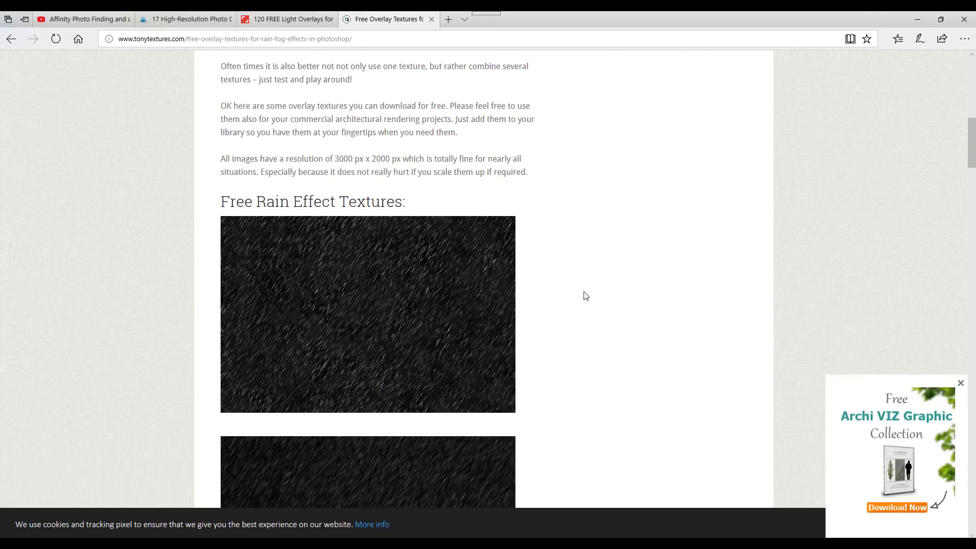
scroll(565, 300, "down", 15)
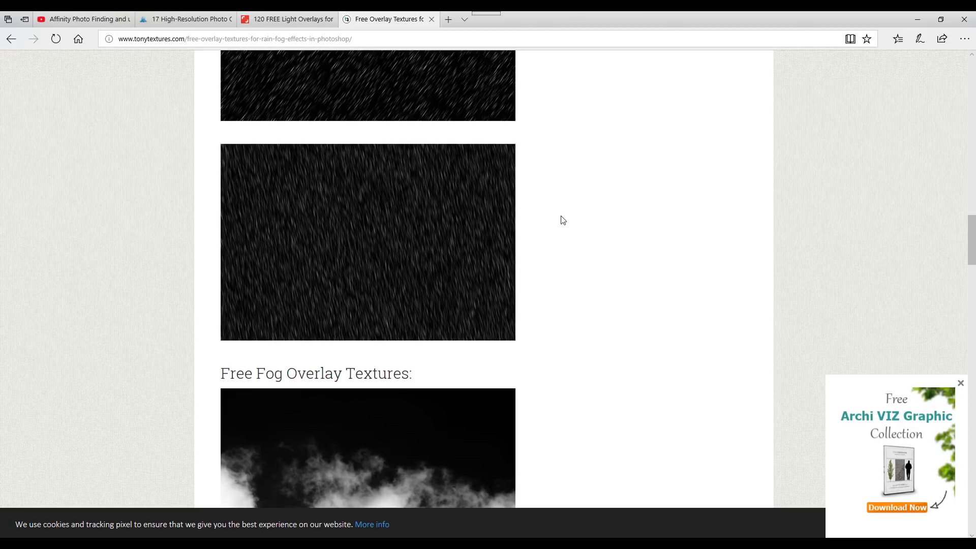
scroll(561, 224, "down", 9)
scroll(559, 227, "down", 10)
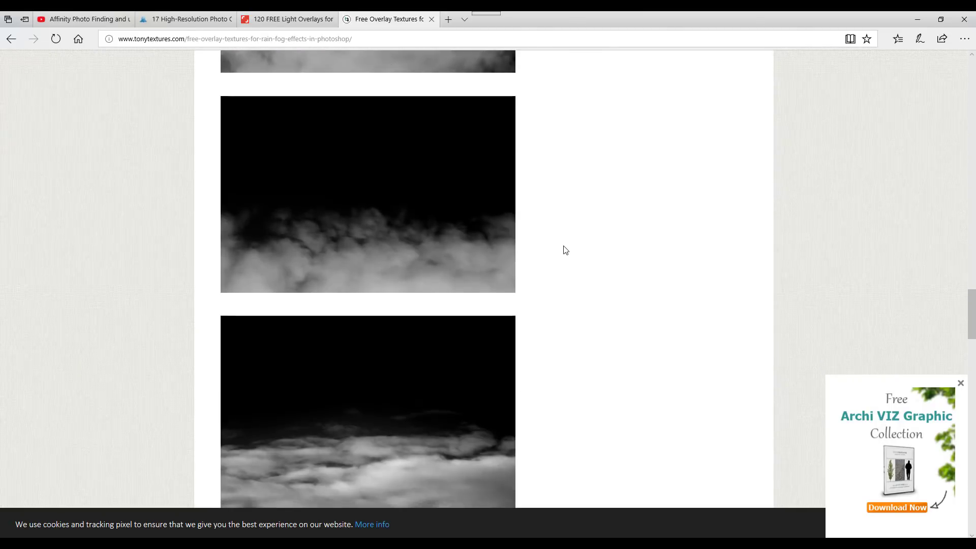
scroll(572, 286, "up", 18)
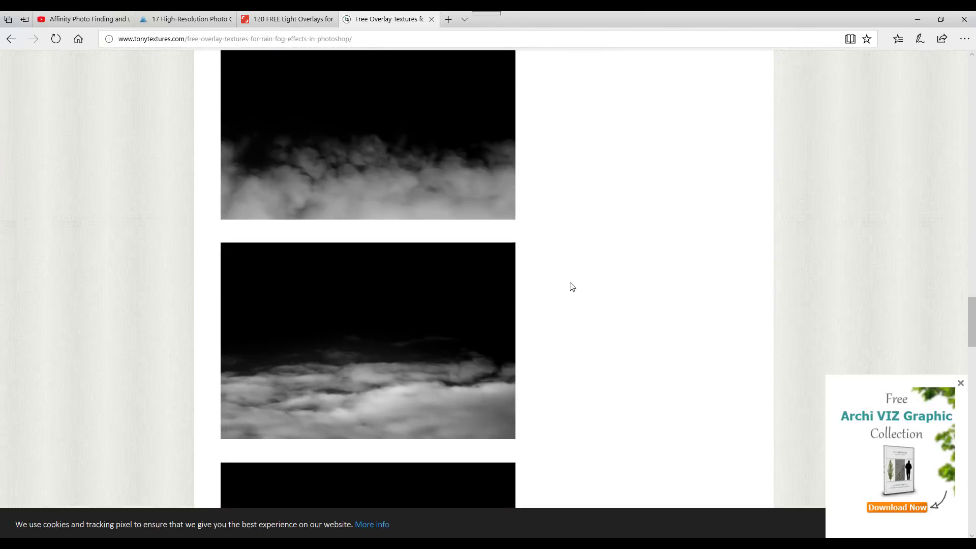
scroll(572, 286, "up", 17)
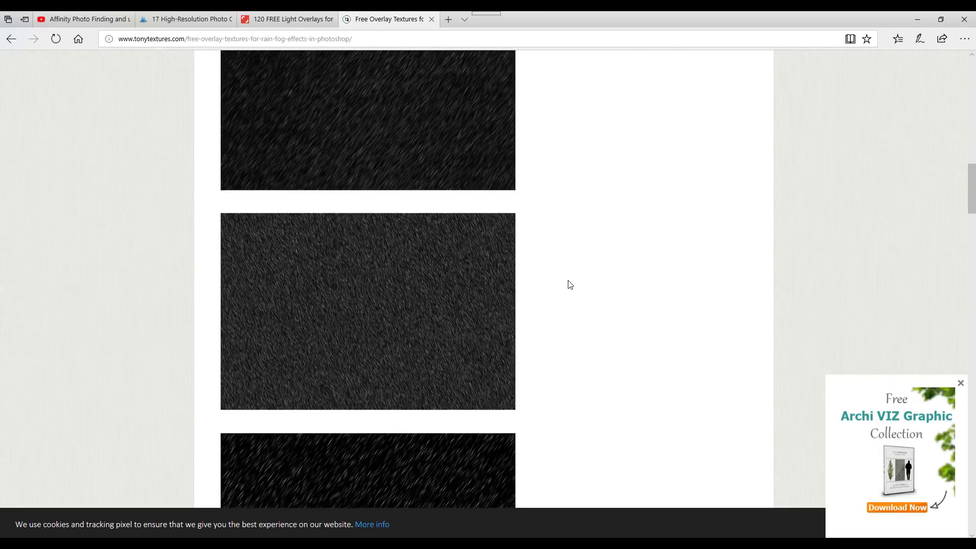
scroll(564, 281, "up", 2)
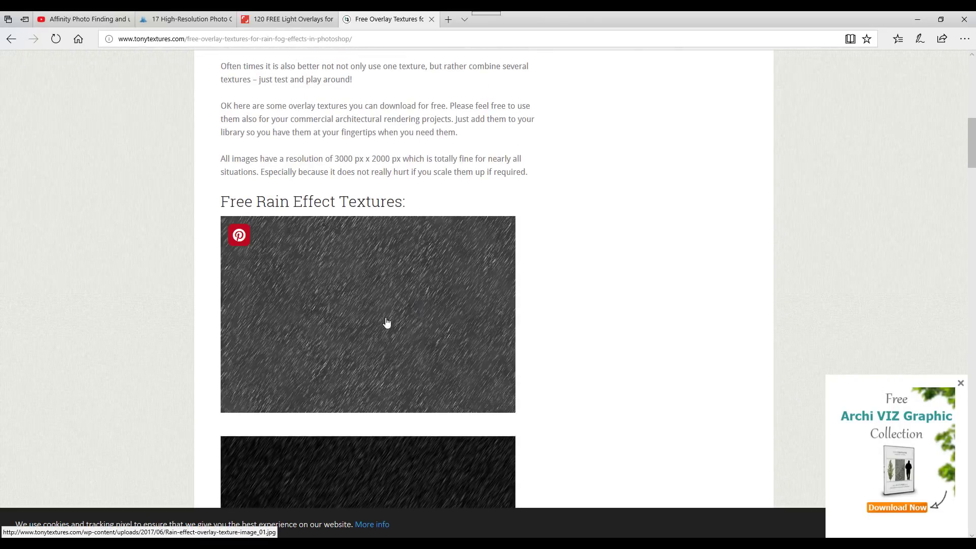
Step: Preview the first rain texture enlarged, check its save options, then close the lightbox
left_click(349, 332)
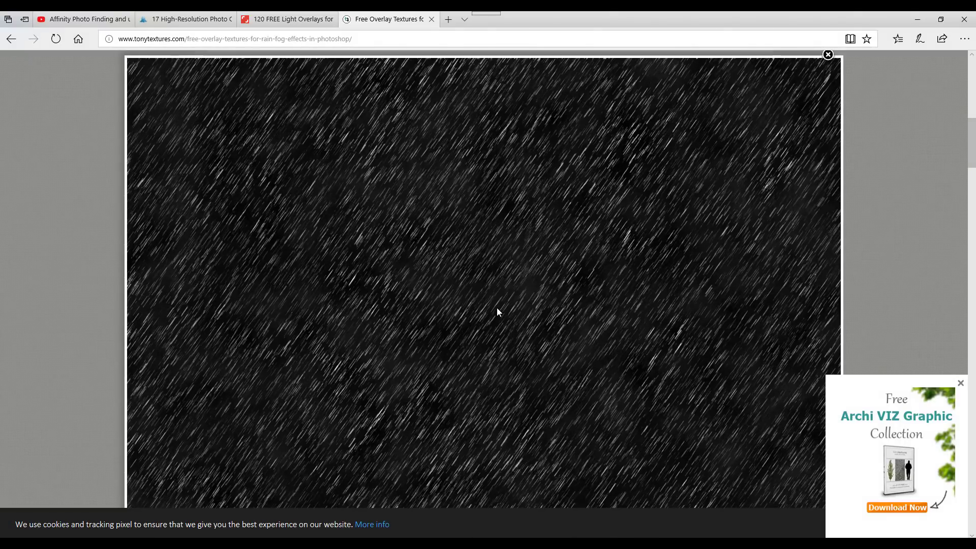
right_click(497, 311)
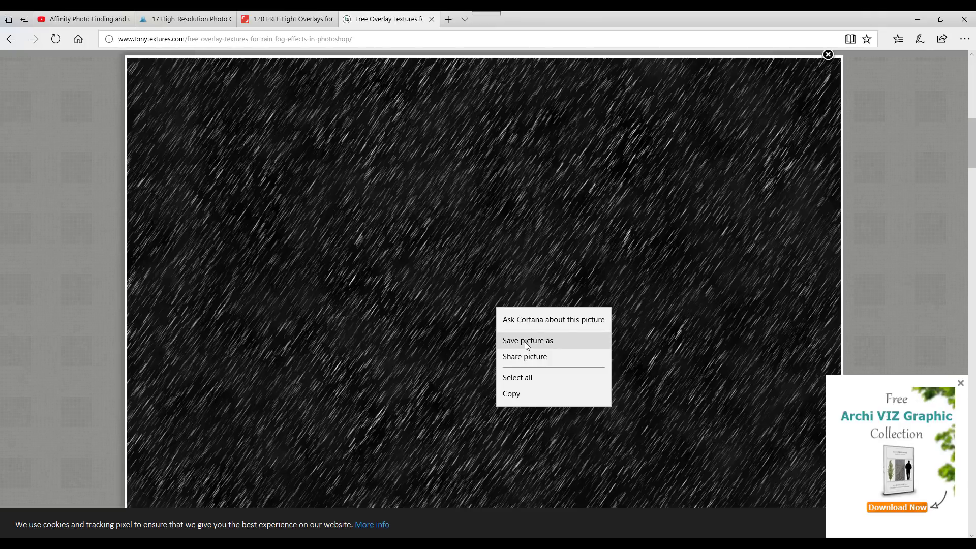
left_click(829, 59)
left_click(828, 55)
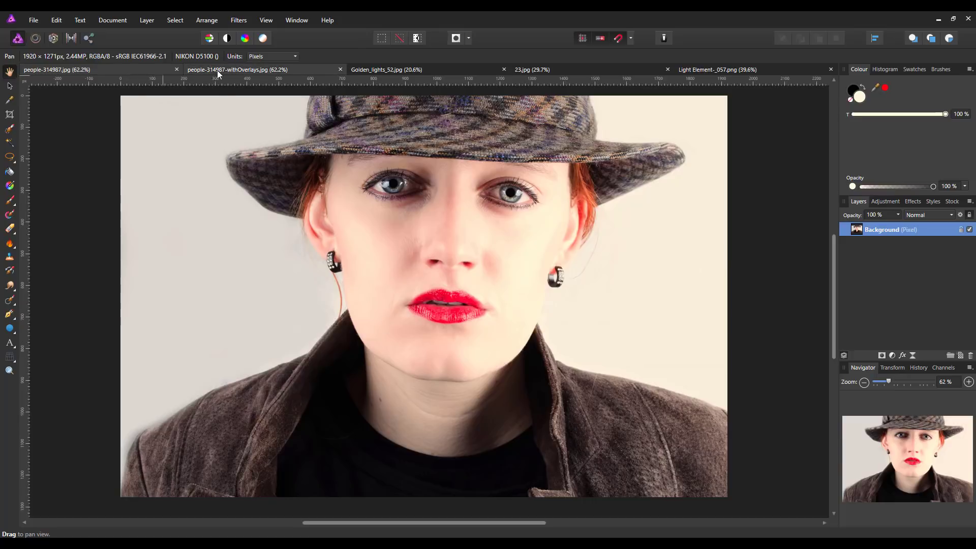
left_click(282, 69)
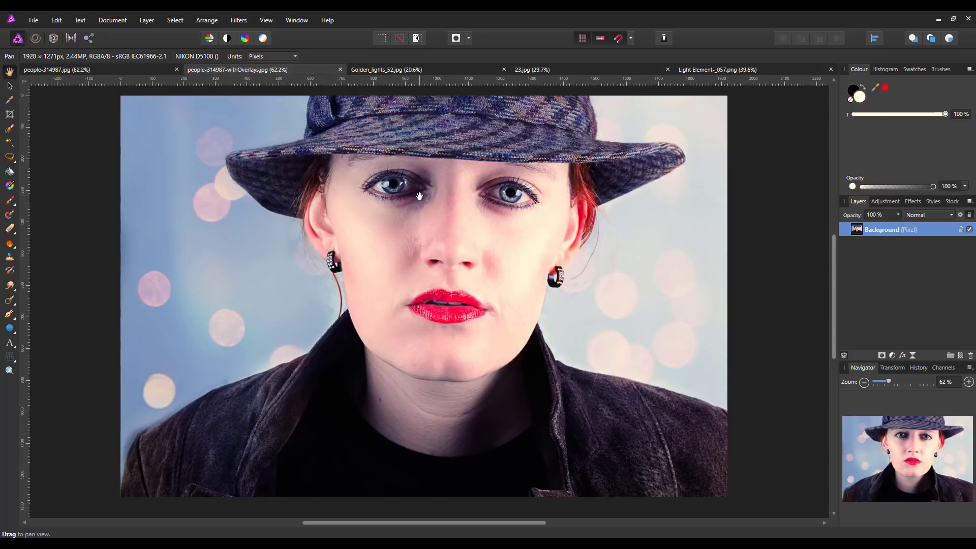
left_click(483, 68)
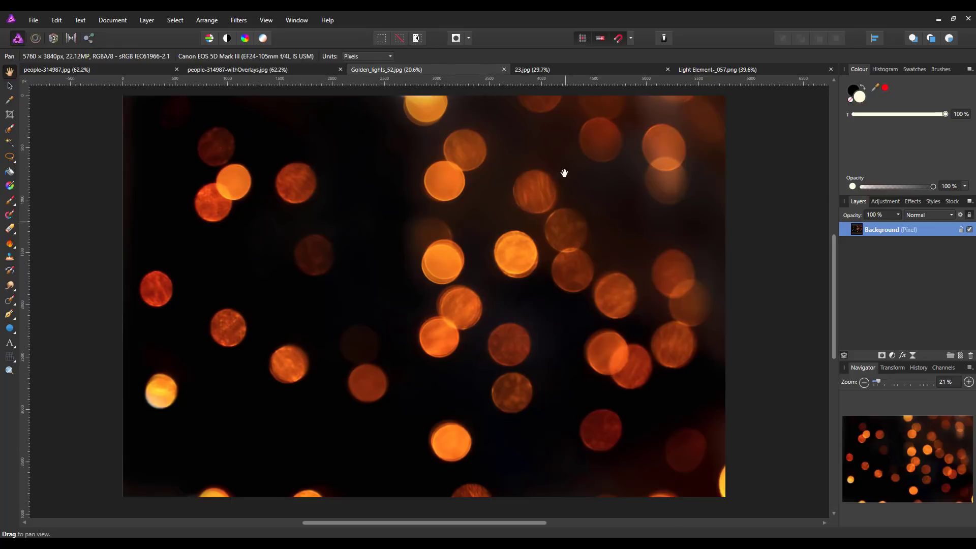
left_click(581, 68)
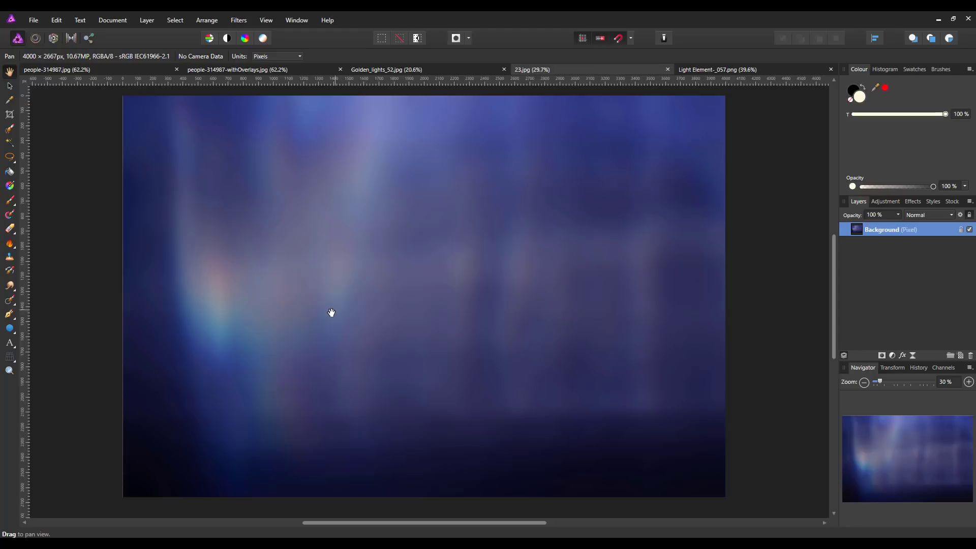
left_click(777, 70)
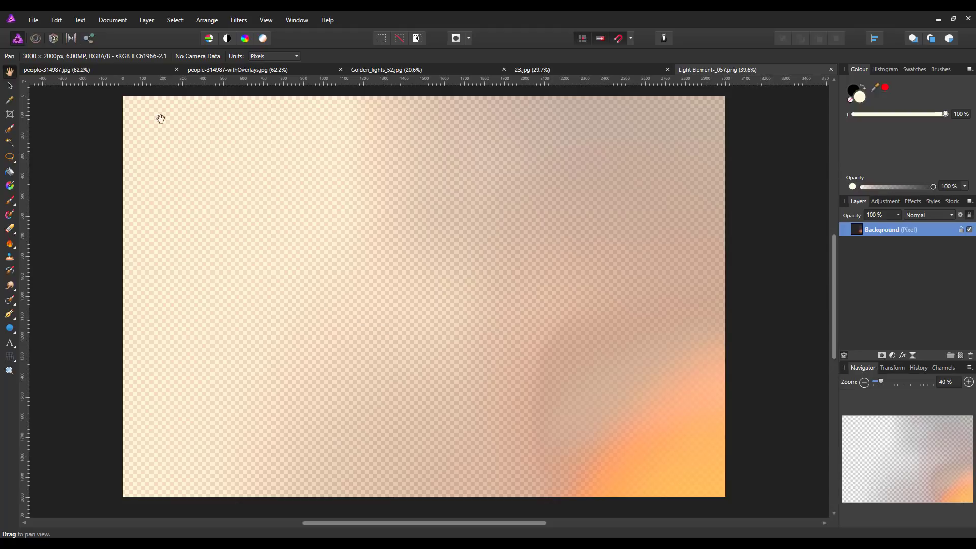
left_click(126, 70)
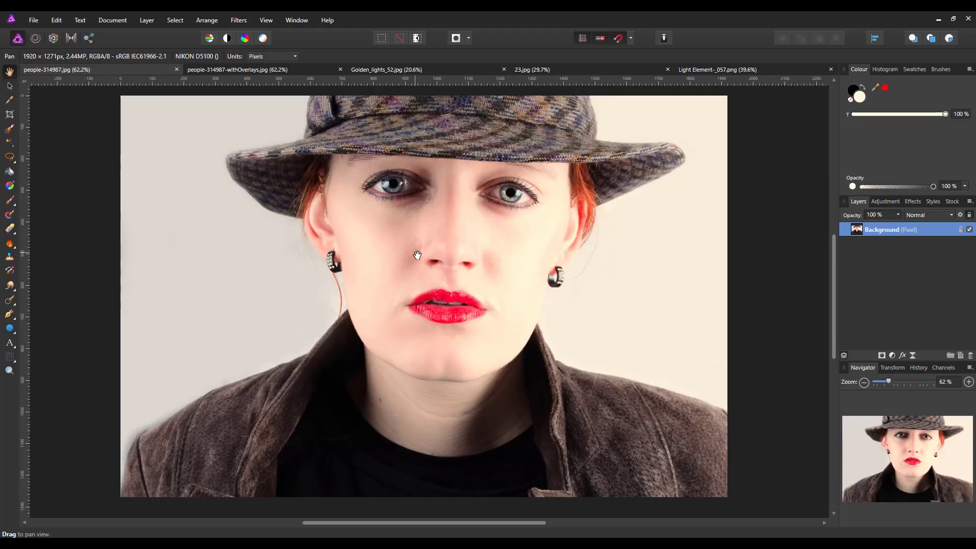
Step: Copy Golden_lights_52.jpg's Background layer and paste it into people-314987.jpg
left_click(461, 70)
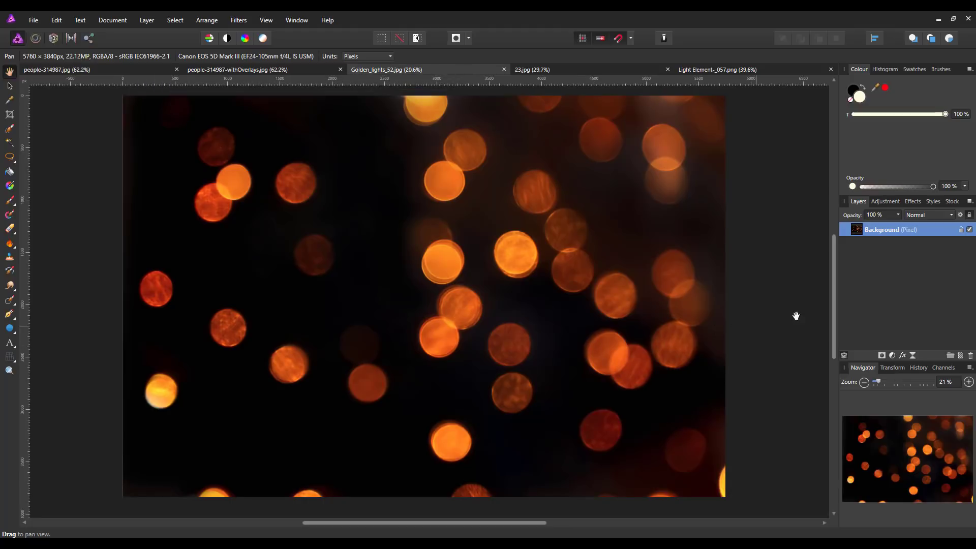
right_click(898, 229)
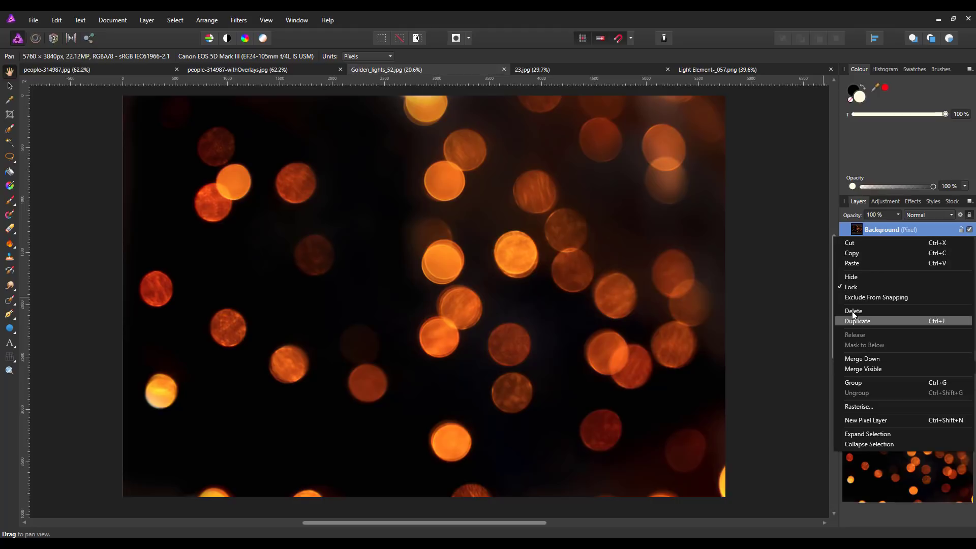
left_click(856, 253)
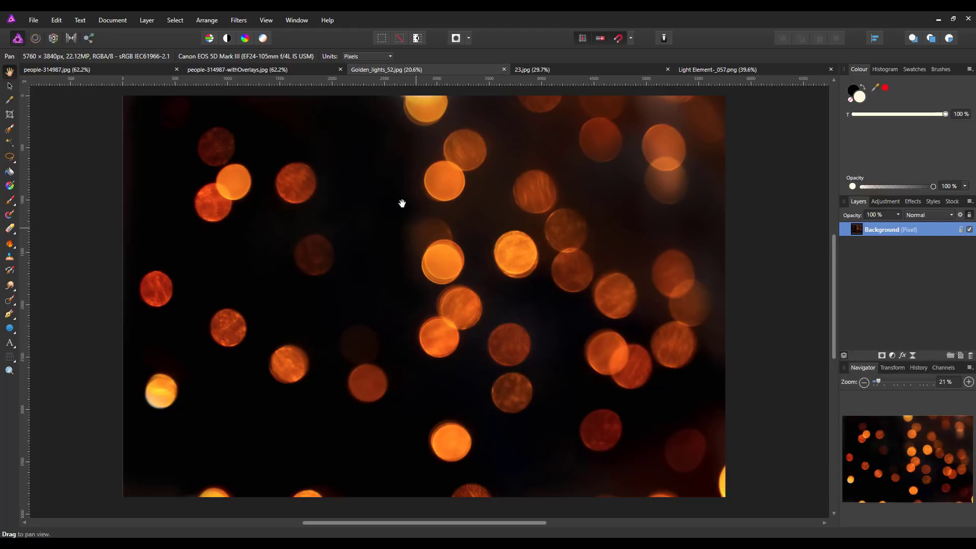
left_click(105, 68)
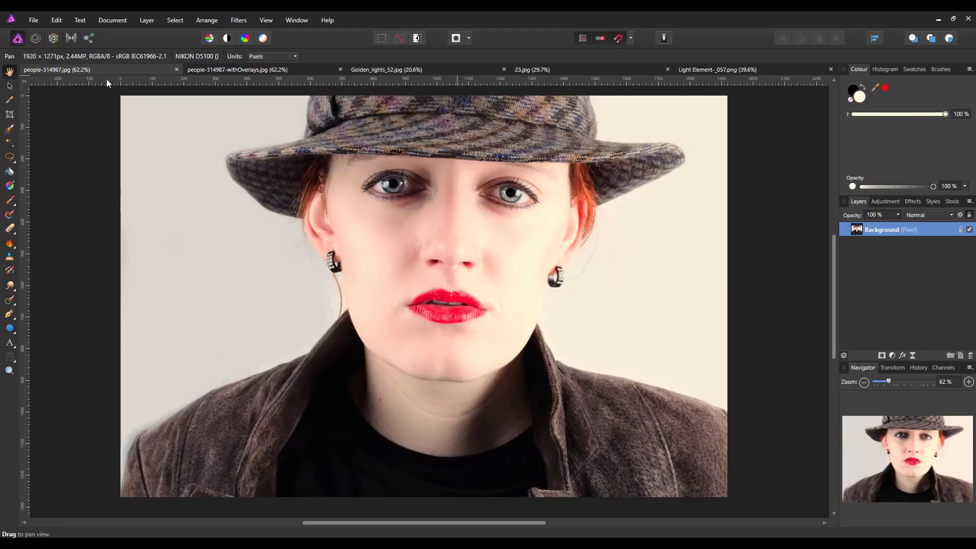
left_click(53, 21)
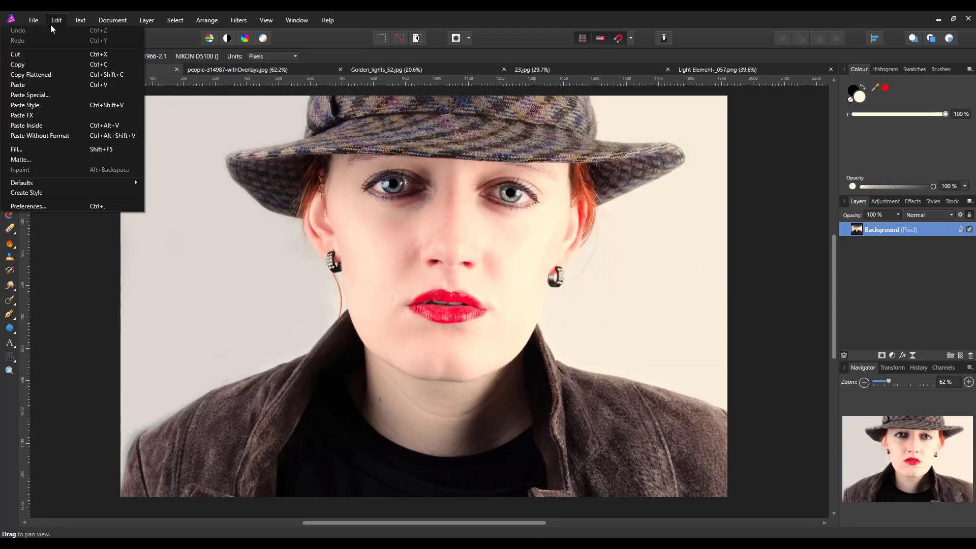
left_click(27, 84)
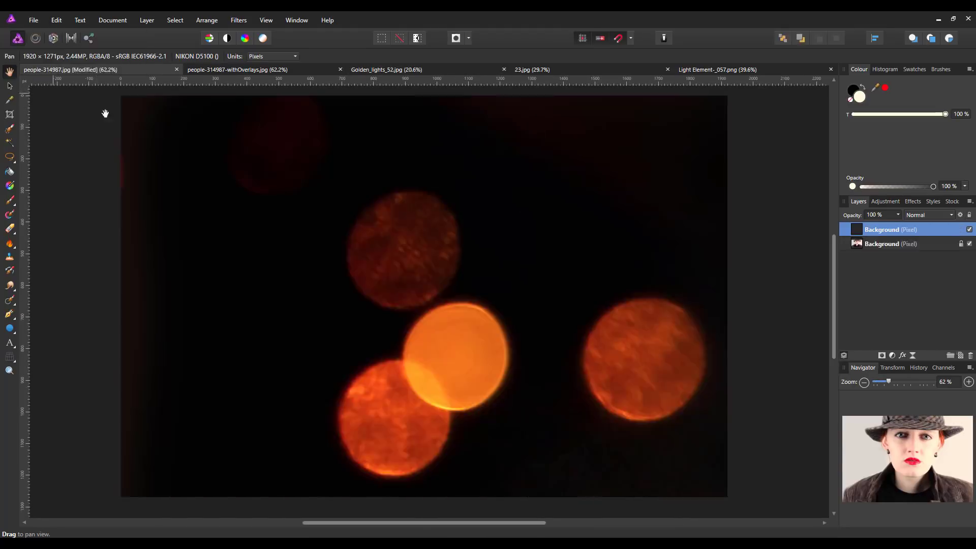
Step: With the Move tool, shrink, reposition and enlarge the bokeh layer, then stretch it to the canvas's right edge
left_click(10, 87)
scroll(315, 199, "down", 5)
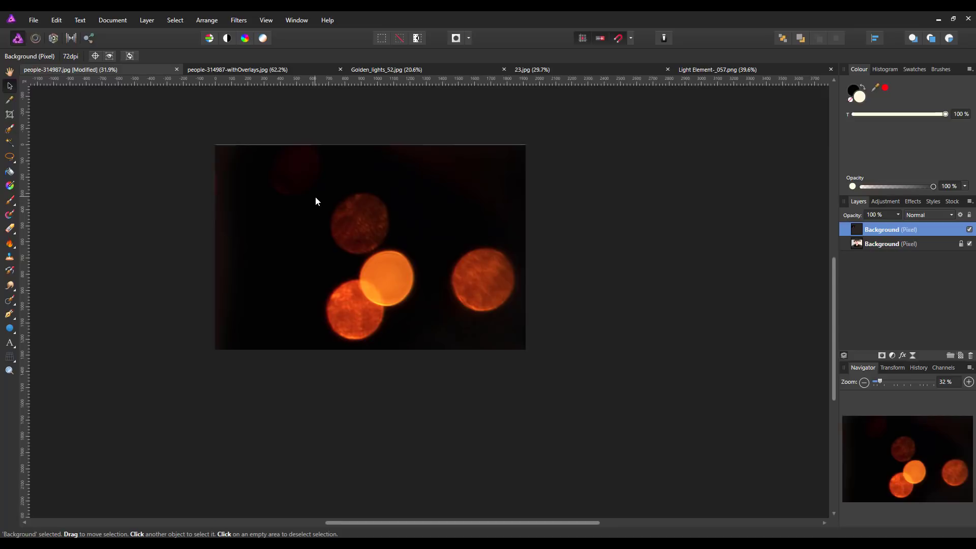
scroll(315, 202, "down", 1)
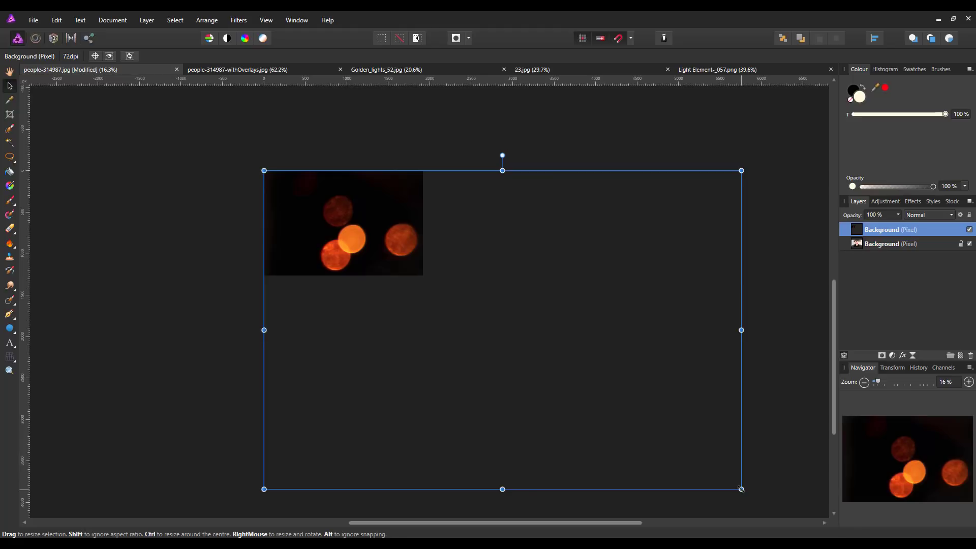
left_click_drag(717, 470, 530, 350)
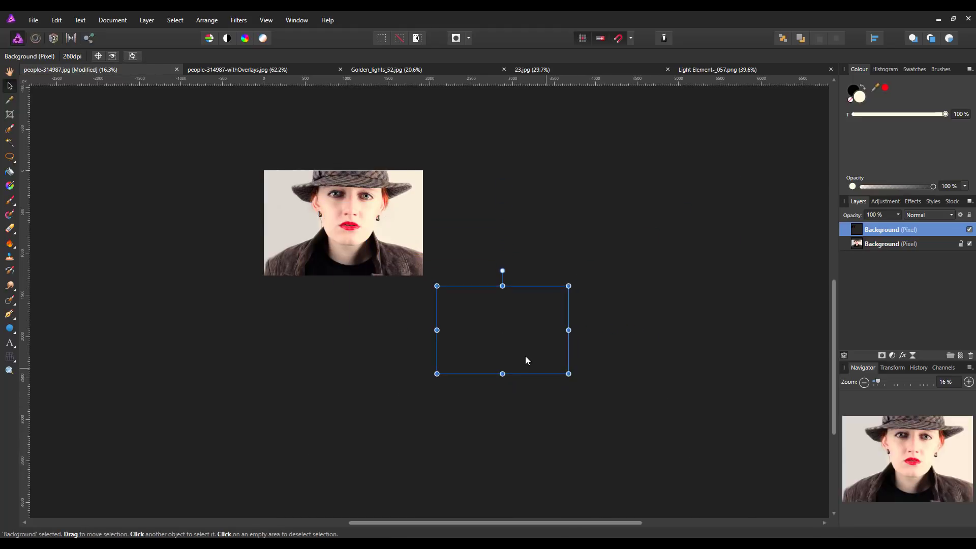
left_click_drag(454, 318, 348, 236)
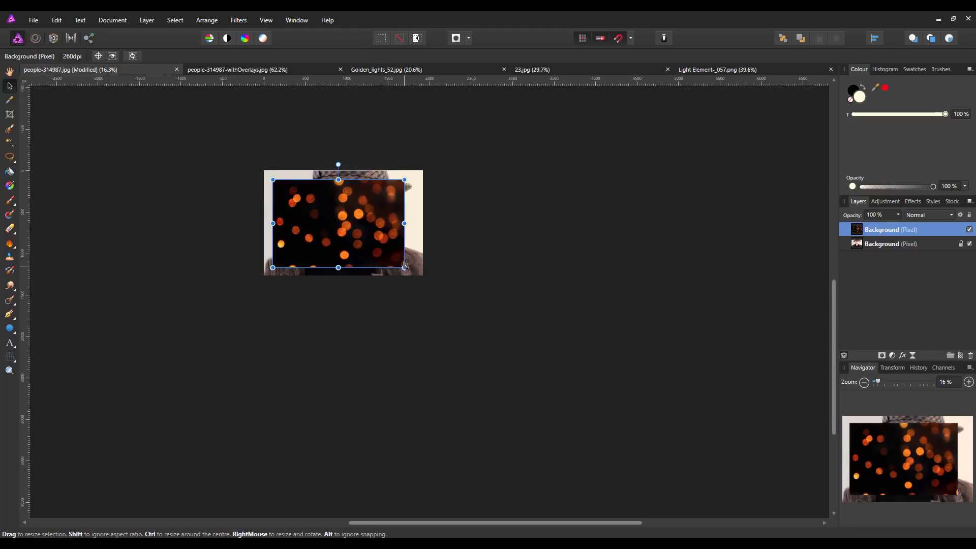
left_click_drag(404, 267, 418, 275)
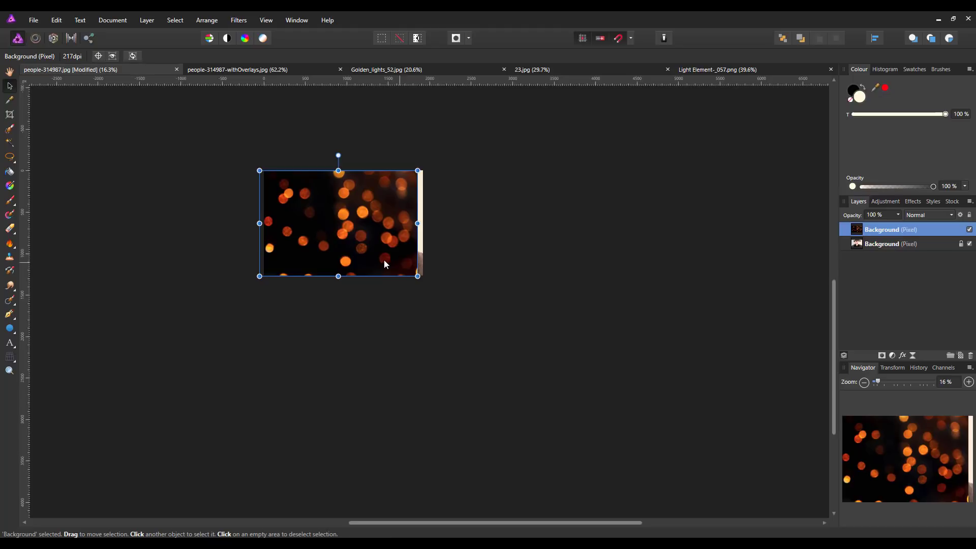
key("ctrl+0")
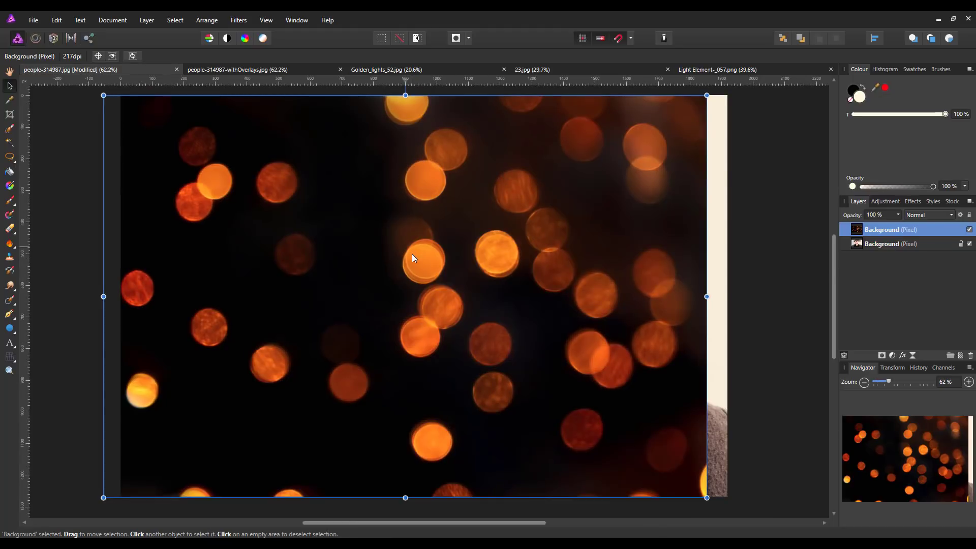
left_click_drag(415, 265, 431, 263)
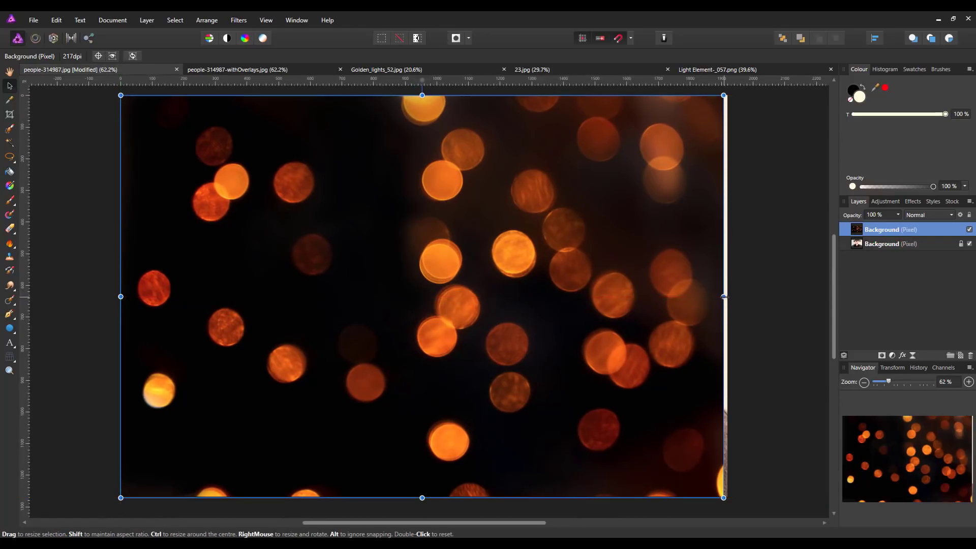
left_click_drag(724, 297, 728, 297)
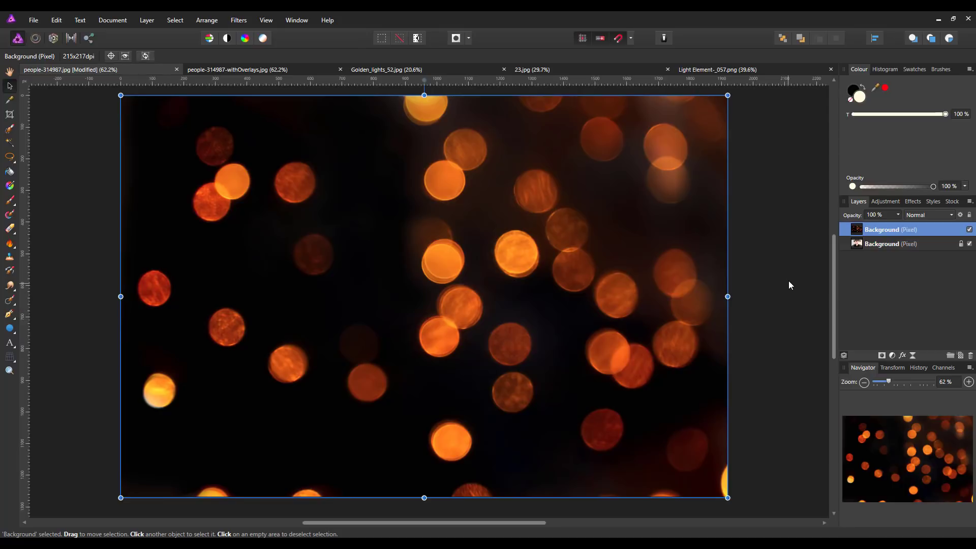
Step: Set the bokeh layer's blend mode to Soft Light
left_click(950, 214)
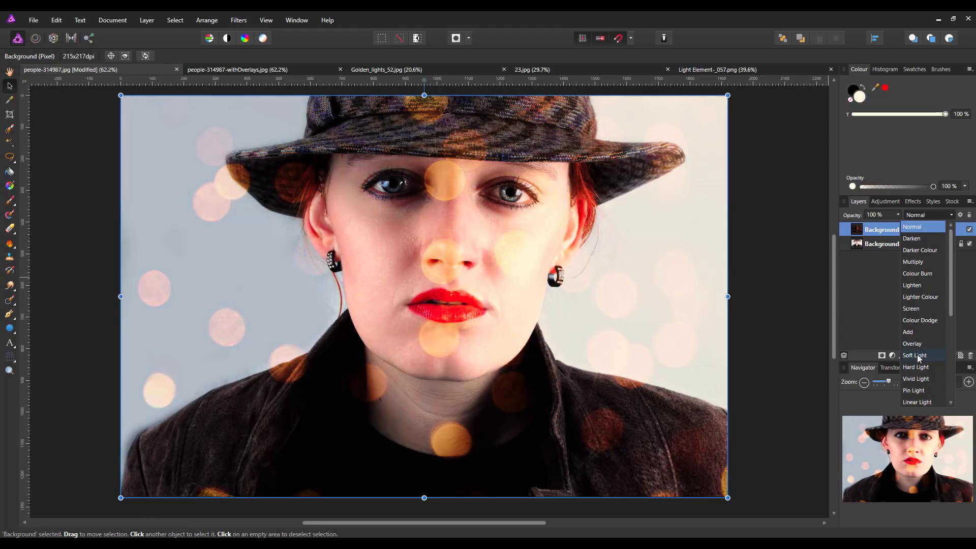
left_click(920, 359)
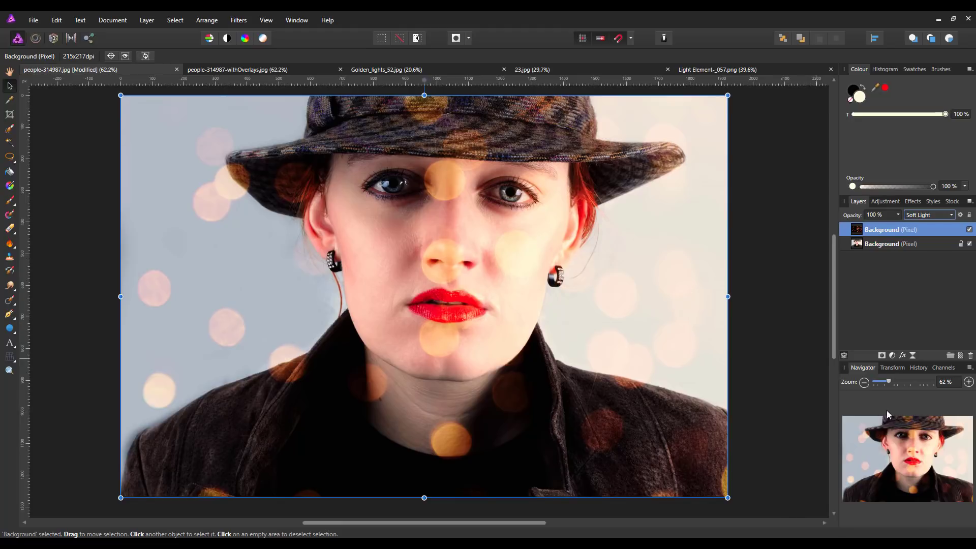
Step: Add a layer mask to the bokeh layer and expand the layer to show the mask
left_click(882, 356)
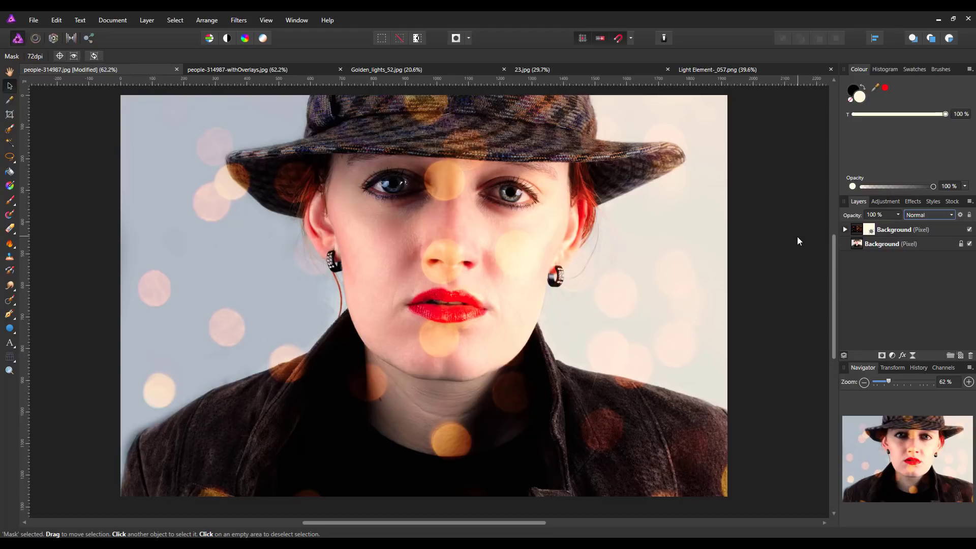
left_click(845, 230)
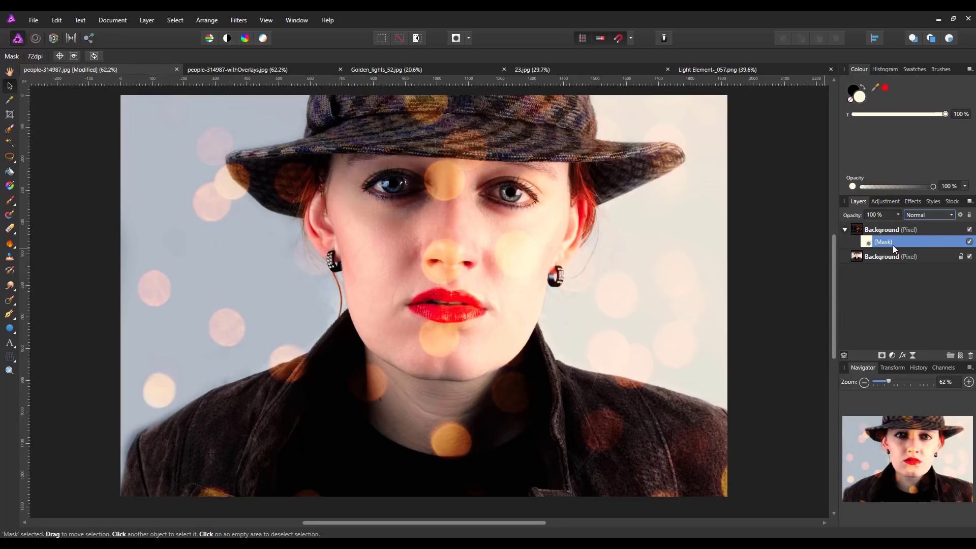
Step: With a Paint Brush at about 99% opacity and 692 px width, mask the bokeh off the neck and shirt
left_click(11, 203)
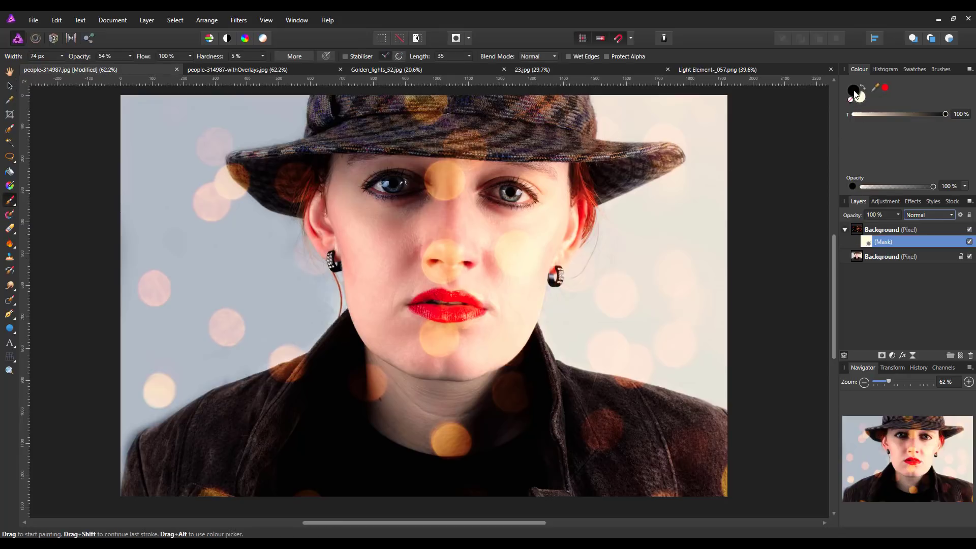
left_click(130, 56)
left_click_drag(132, 66, 164, 67)
key("bracketright")
key("bracketright")
key("bracketright")
key("bracketright")
key("bracketright")
key("bracketright")
key("bracketright")
key("bracketright")
left_click(450, 451)
mouse_move(450, 451)
left_mouse_down()
mouse_move(462, 464)
mouse_move(411, 444)
mouse_move(453, 451)
mouse_move(294, 480)
mouse_move(229, 470)
mouse_move(209, 489)
mouse_move(584, 462)
mouse_move(693, 484)
mouse_move(607, 486)
mouse_move(643, 447)
mouse_move(501, 436)
mouse_move(393, 400)
mouse_move(323, 409)
mouse_move(312, 425)
mouse_move(355, 429)
mouse_move(443, 314)
mouse_move(455, 173)
mouse_move(424, 143)
mouse_move(455, 168)
mouse_move(476, 239)
mouse_move(469, 292)
mouse_move(486, 191)
mouse_move(533, 178)
mouse_move(529, 153)
mouse_move(433, 162)
mouse_move(360, 185)
mouse_move(351, 163)
mouse_move(375, 170)
mouse_move(374, 138)
mouse_move(452, 244)
mouse_move(427, 345)
mouse_move(428, 257)
mouse_move(367, 193)
mouse_move(447, 163)
mouse_move(484, 370)
mouse_move(609, 445)
mouse_move(398, 414)
mouse_move(229, 465)
mouse_move(392, 388)
mouse_move(445, 326)
mouse_move(447, 274)
mouse_move(436, 250)
left_mouse_up()
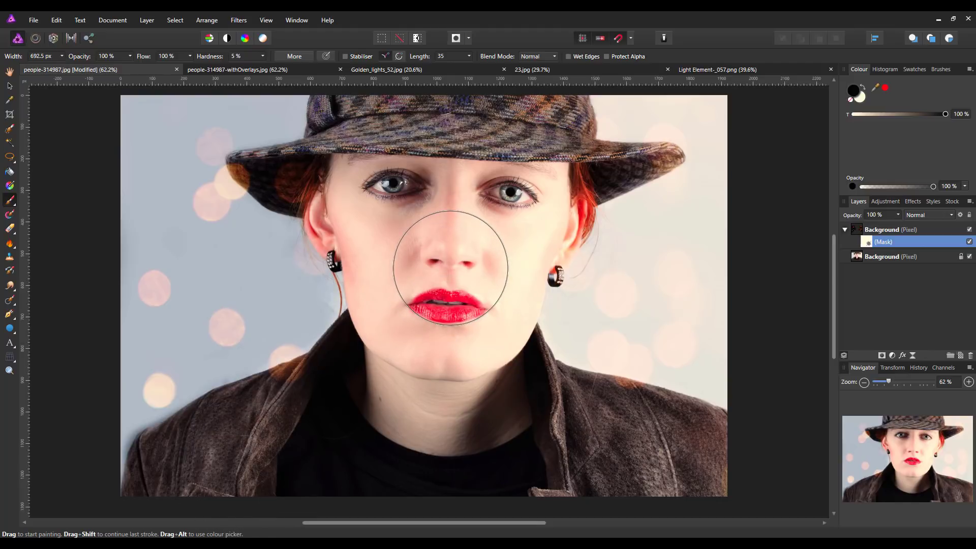
Step: Mask the bokeh off the chin and hat brim, shrinking the brush to about 261 px
left_click(130, 57)
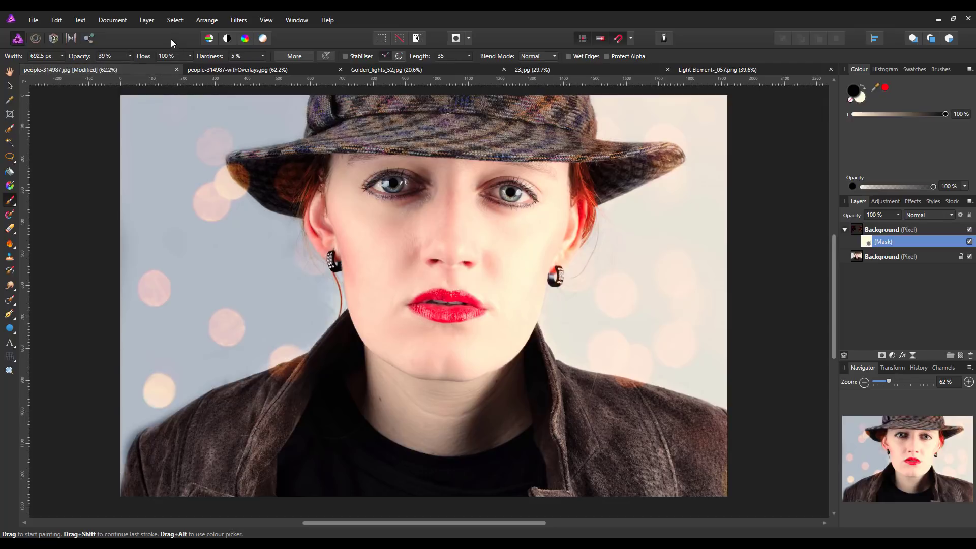
mouse_move(425, 344)
left_mouse_down()
mouse_move(417, 323)
mouse_move(416, 339)
left_mouse_up()
key("bracketleft")
key("bracketleft")
key("bracketleft")
key("bracketleft")
key("bracketleft")
key("bracketleft")
key("bracketleft")
key("bracketleft")
key("bracketleft")
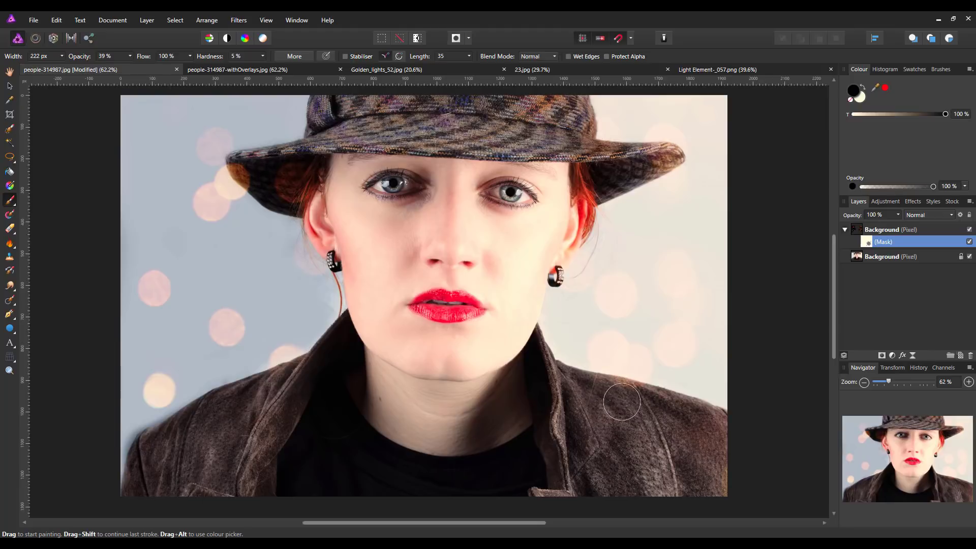
mouse_move(554, 199)
left_mouse_down()
mouse_move(590, 172)
mouse_move(652, 152)
mouse_move(604, 177)
mouse_move(647, 161)
left_mouse_up()
key("bracketleft")
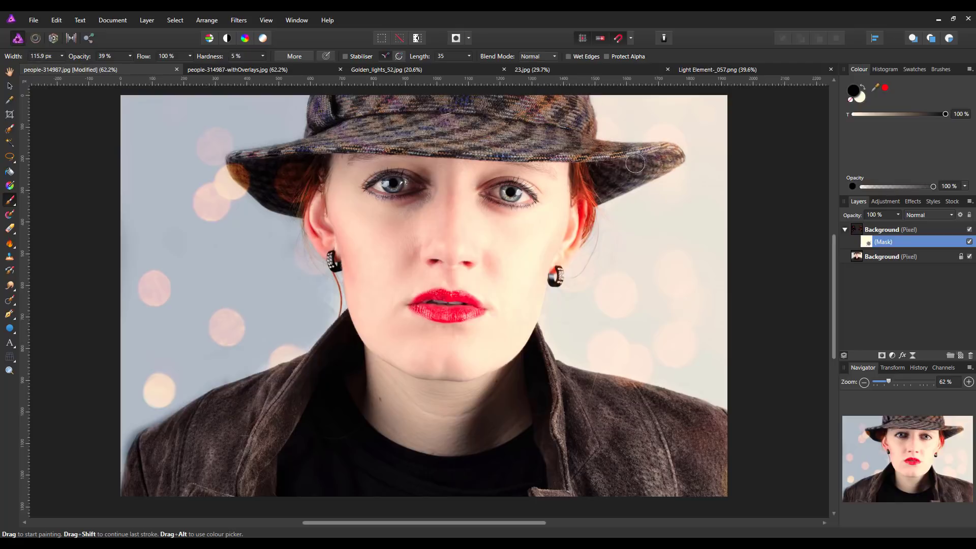
Step: At 65% opacity, clear bokeh from the brim tip, hair beside both ears and the jacket shoulders
left_click(129, 59)
left_click_drag(132, 67, 151, 66)
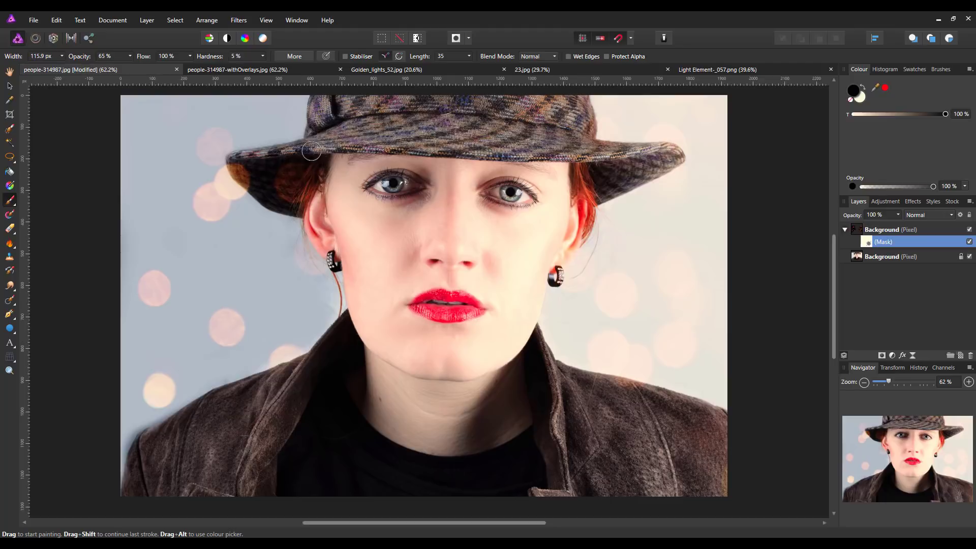
left_click_drag(248, 172, 246, 174)
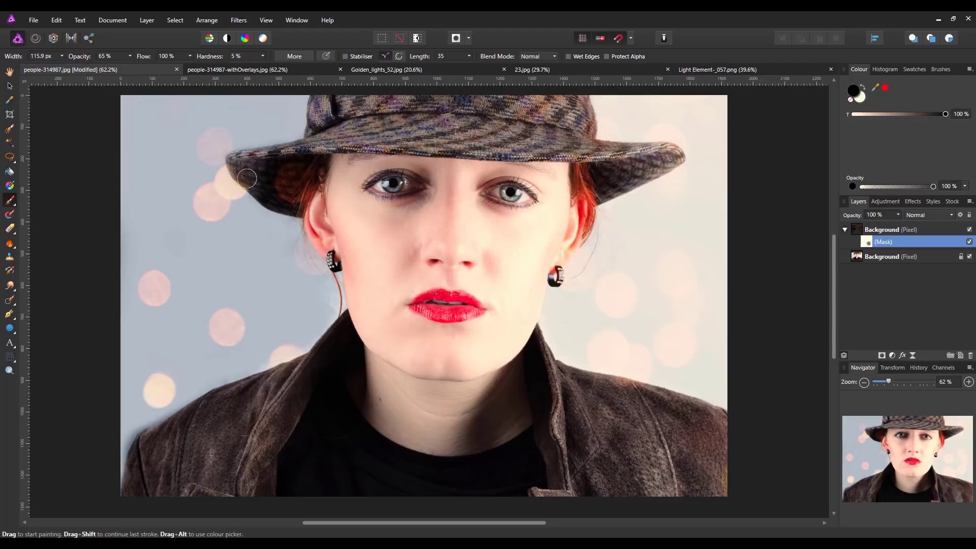
mouse_move(248, 179)
left_mouse_down()
mouse_move(268, 195)
mouse_move(321, 174)
left_mouse_up()
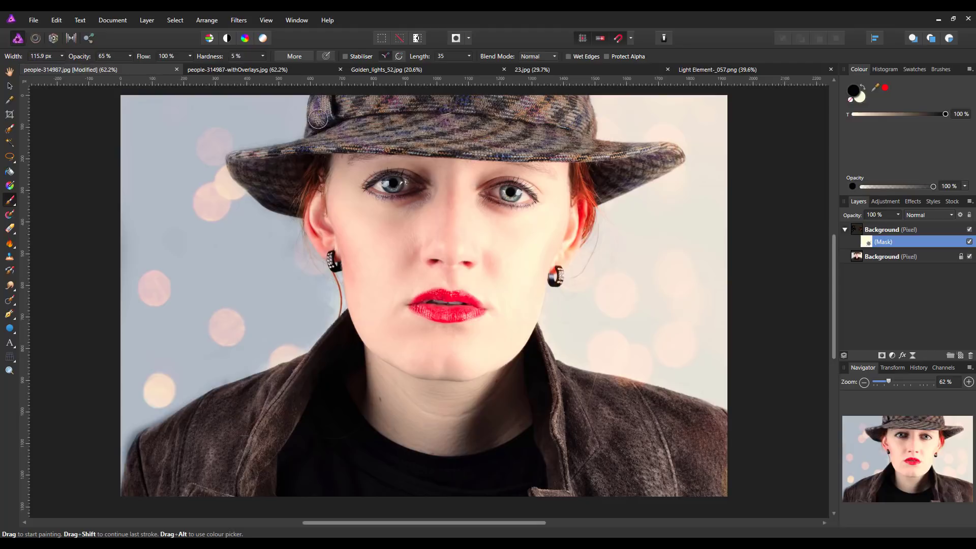
mouse_move(342, 186)
left_mouse_down()
mouse_move(318, 232)
mouse_move(331, 248)
mouse_move(337, 243)
left_mouse_up()
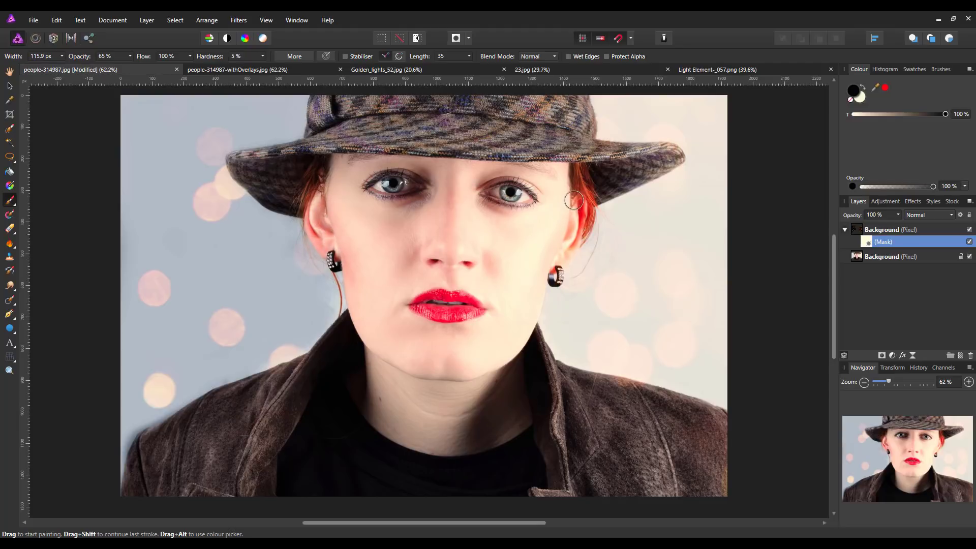
mouse_move(571, 207)
left_mouse_down()
mouse_move(549, 254)
mouse_move(583, 184)
left_mouse_up()
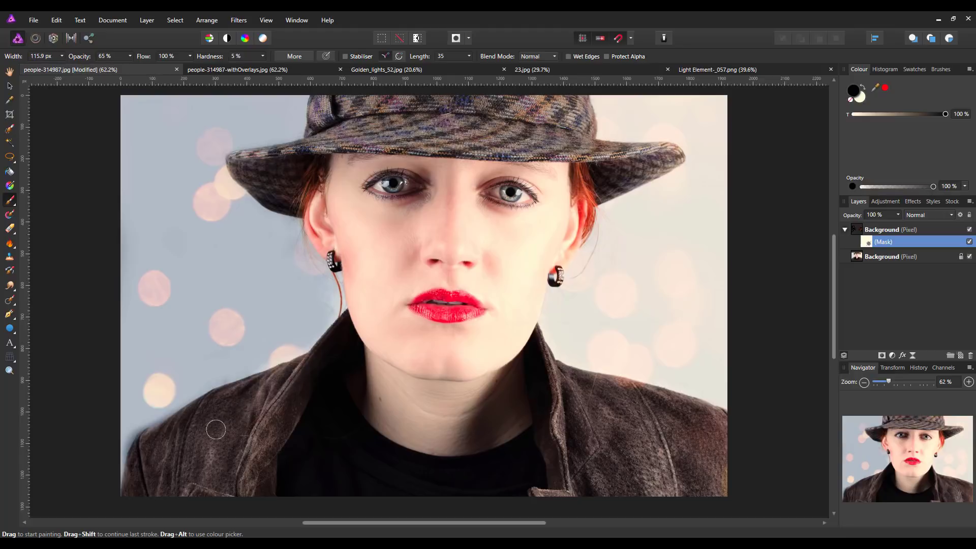
mouse_move(205, 435)
left_mouse_down()
mouse_move(168, 439)
mouse_move(137, 467)
mouse_move(170, 436)
mouse_move(153, 440)
mouse_move(172, 435)
mouse_move(134, 468)
mouse_move(136, 492)
mouse_move(140, 474)
mouse_move(211, 481)
left_mouse_up()
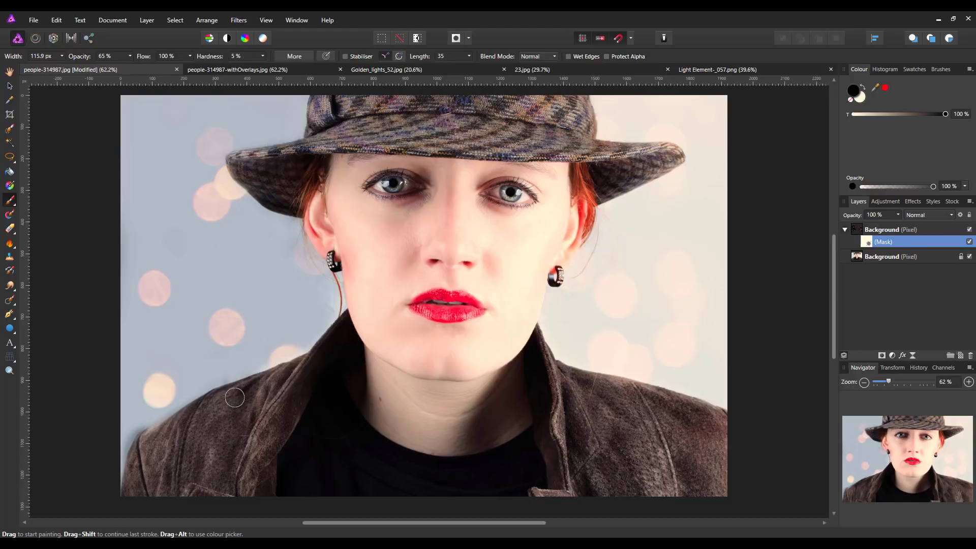
mouse_move(252, 396)
left_mouse_down()
mouse_move(201, 408)
mouse_move(204, 430)
left_mouse_up()
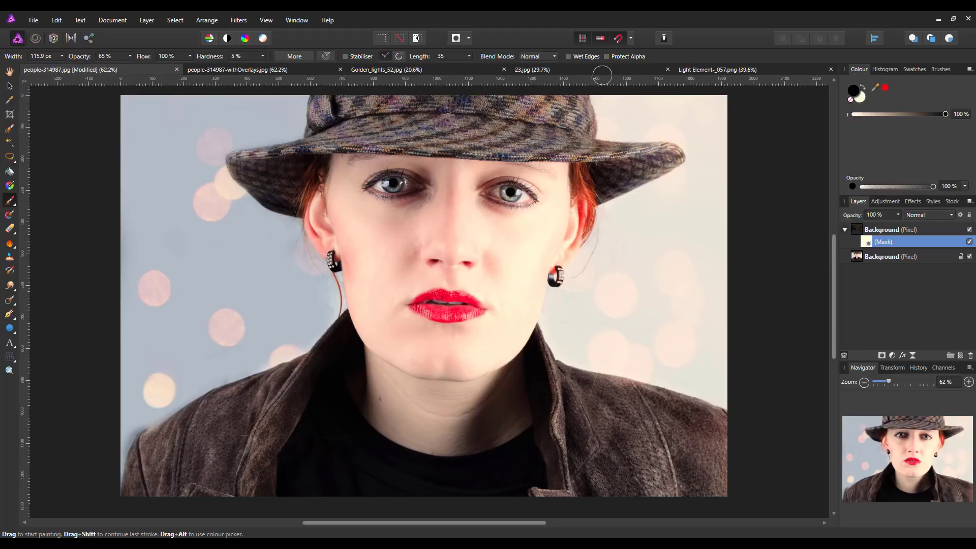
Step: Copy the Background layer of the blue 23.jpg image
left_click(629, 68)
key("h")
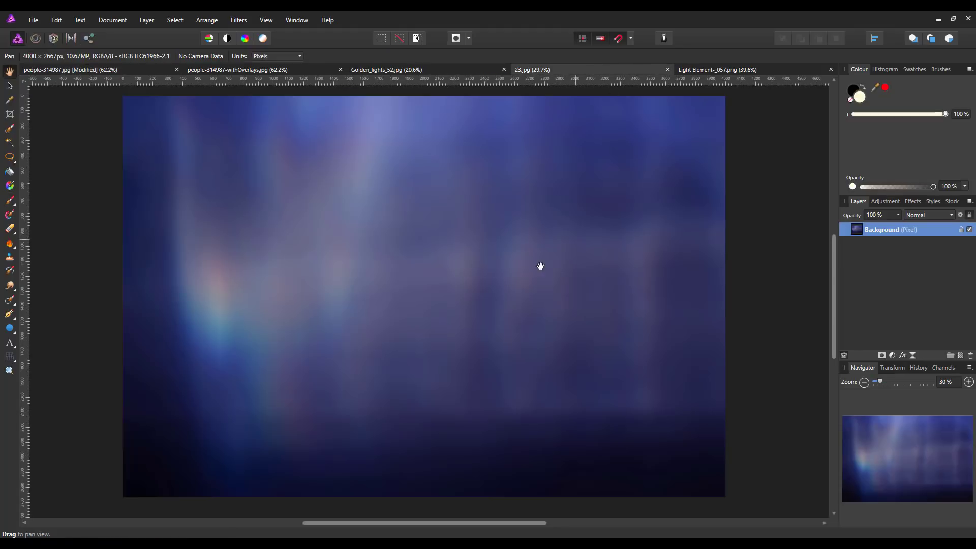
right_click(884, 229)
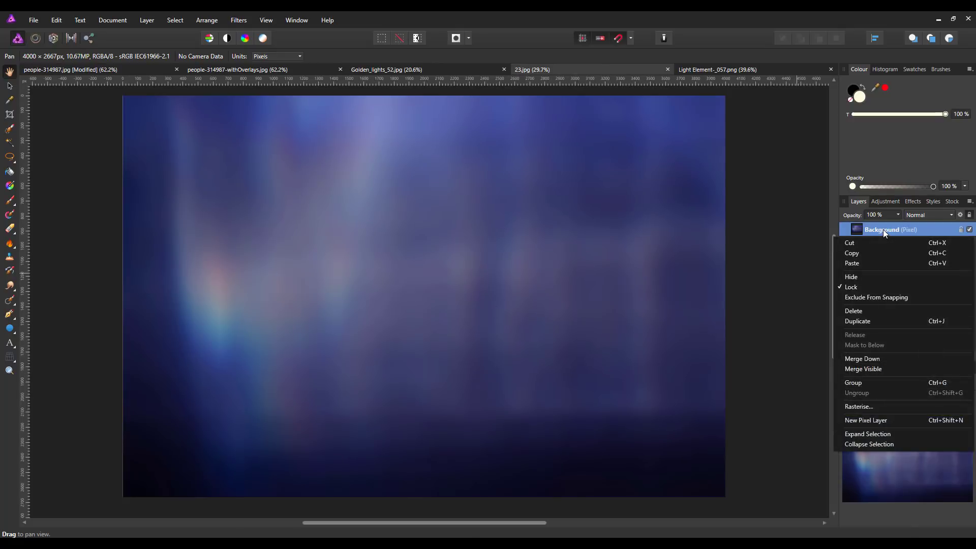
left_click(865, 253)
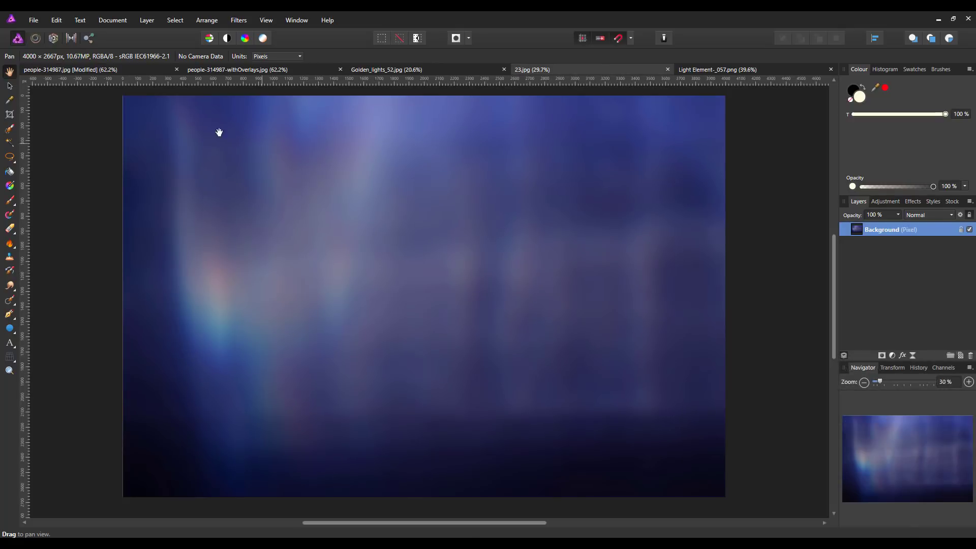
Step: Paste the copied blue image into the portrait document as a new layer
left_click(133, 69)
key("b")
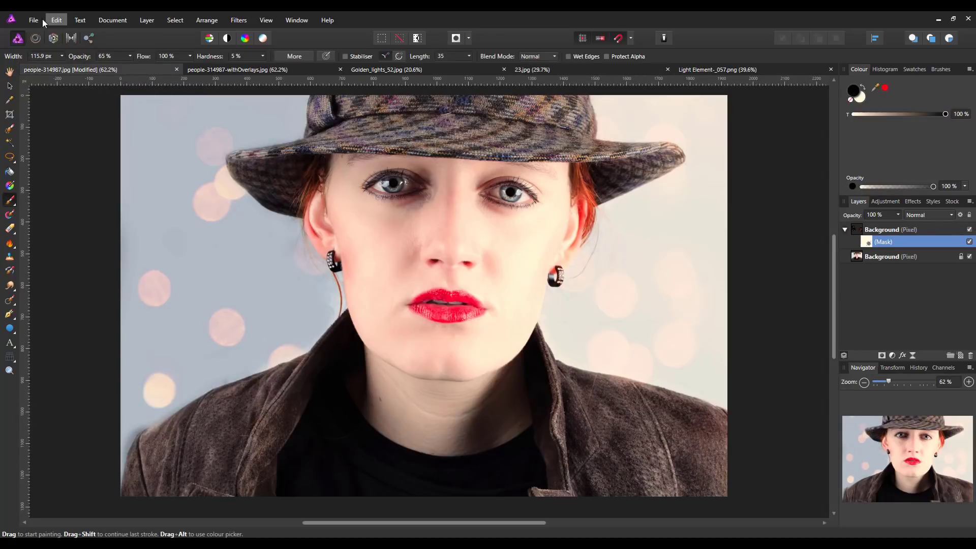
left_click(57, 20)
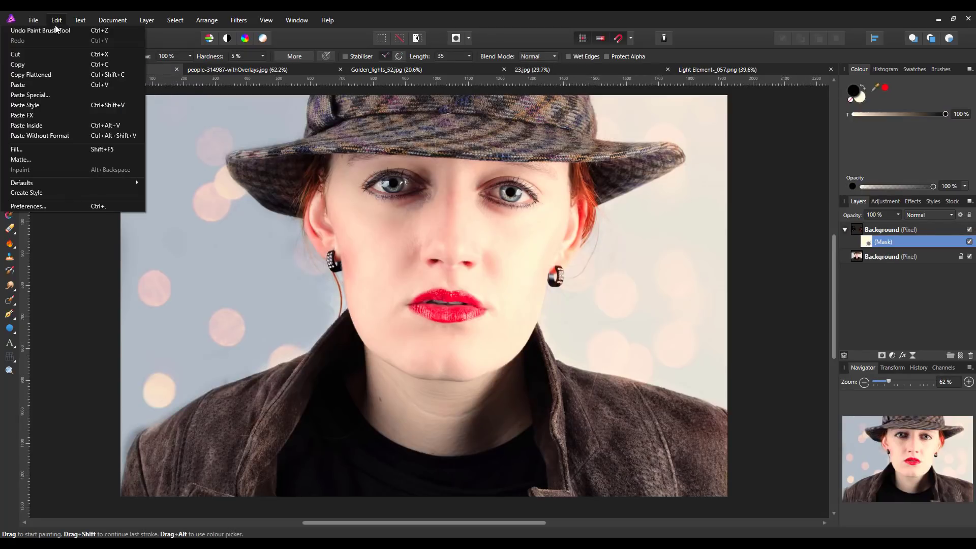
left_click(24, 86)
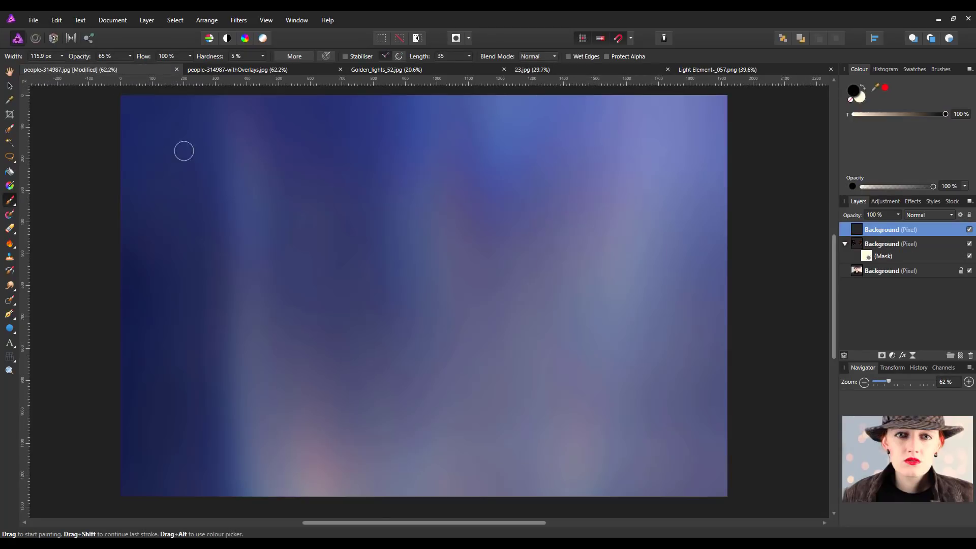
Step: Shrink, move and re-enlarge the blue 23.jpg layer roughly over the portrait
left_click(10, 88)
scroll(640, 282, "down", 3)
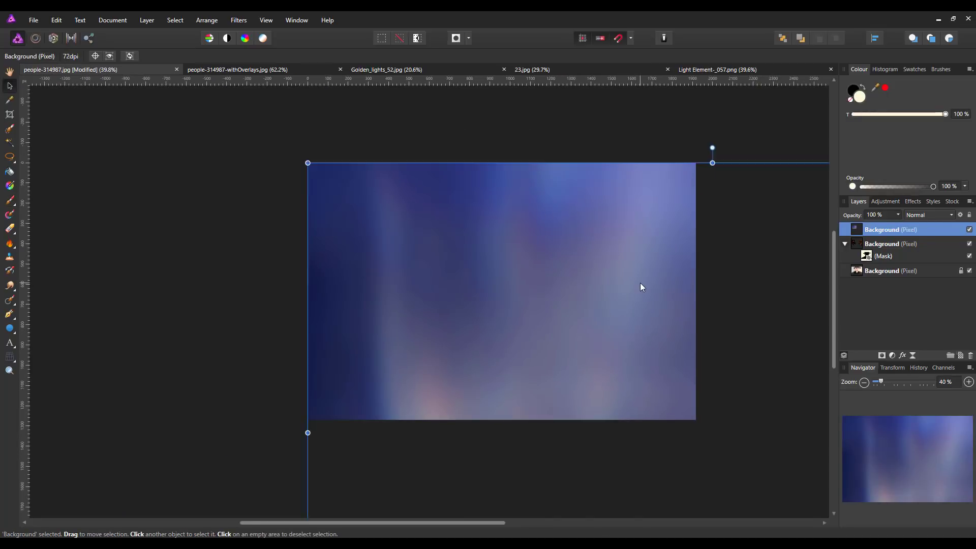
scroll(639, 285, "down", 2)
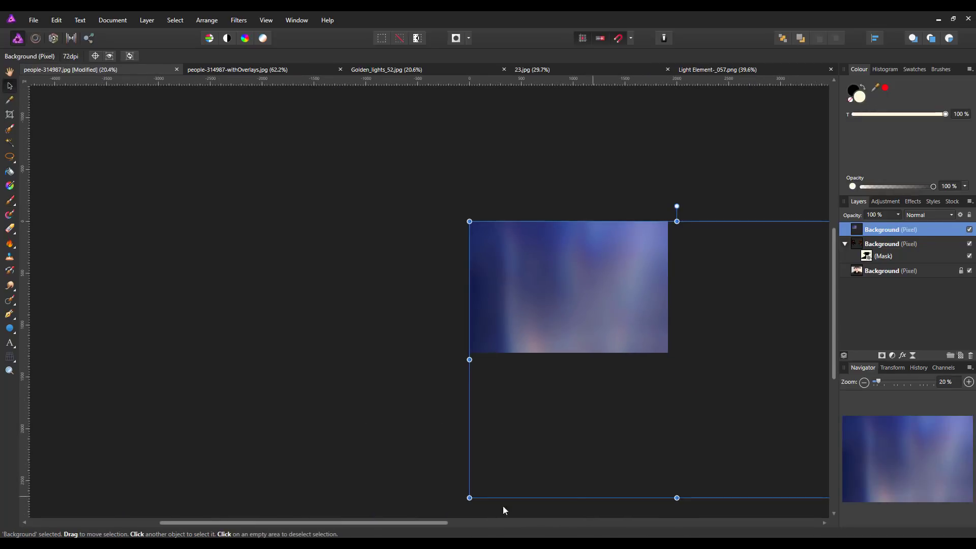
left_click_drag(440, 523, 608, 524)
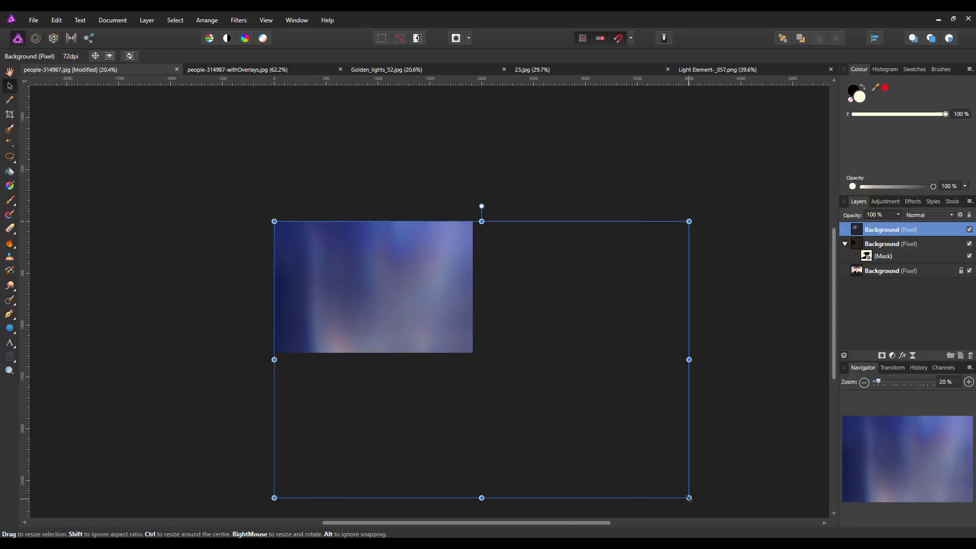
left_click_drag(689, 498, 557, 410)
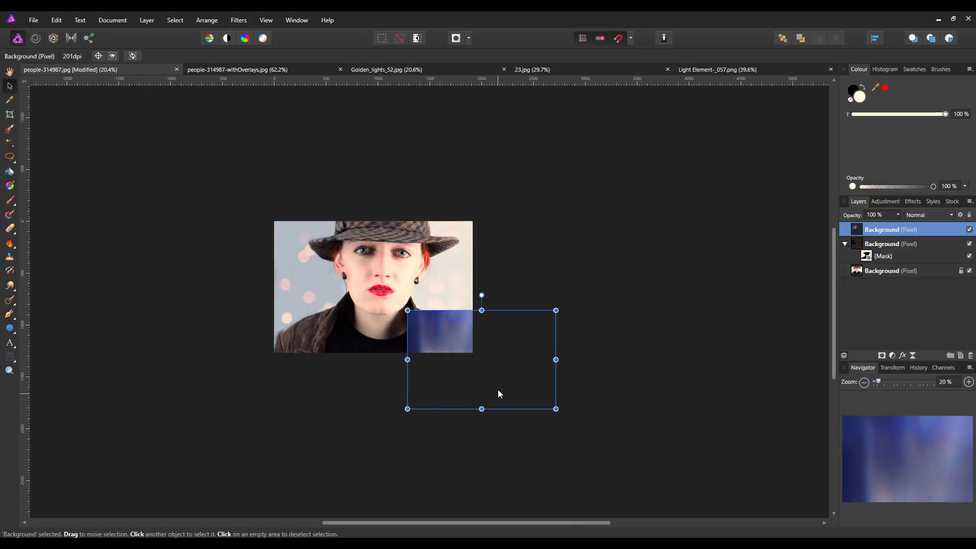
left_click_drag(499, 394, 374, 309)
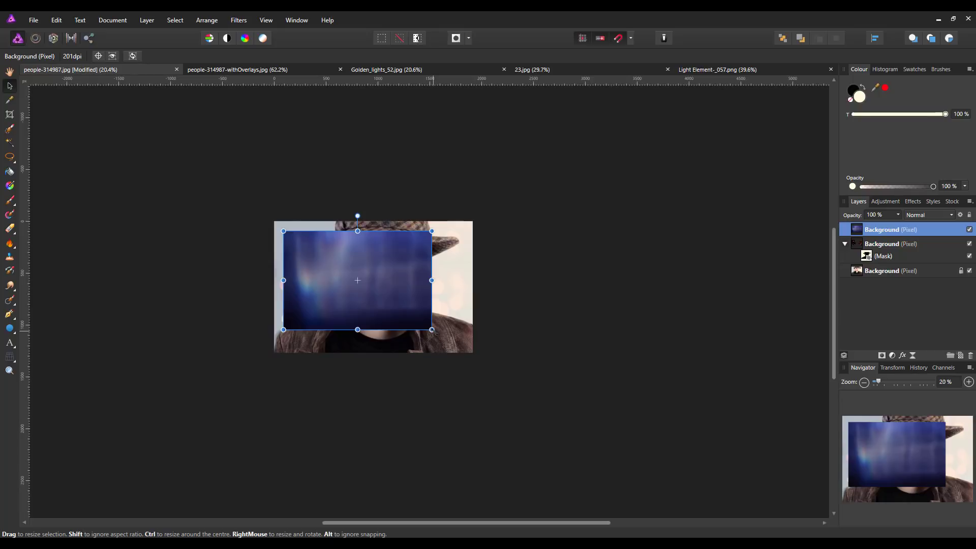
left_click_drag(432, 330, 455, 347)
left_click_drag(419, 313, 422, 324)
Step: Fit the document in view, align the blue layer top-left and stretch it to the right edge
key("ctrl+0")
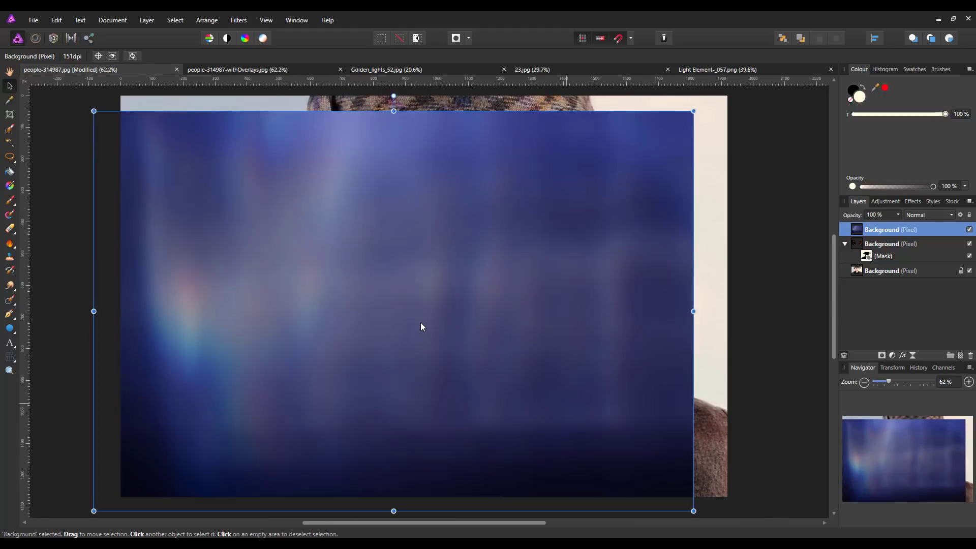
left_click_drag(433, 351, 459, 334)
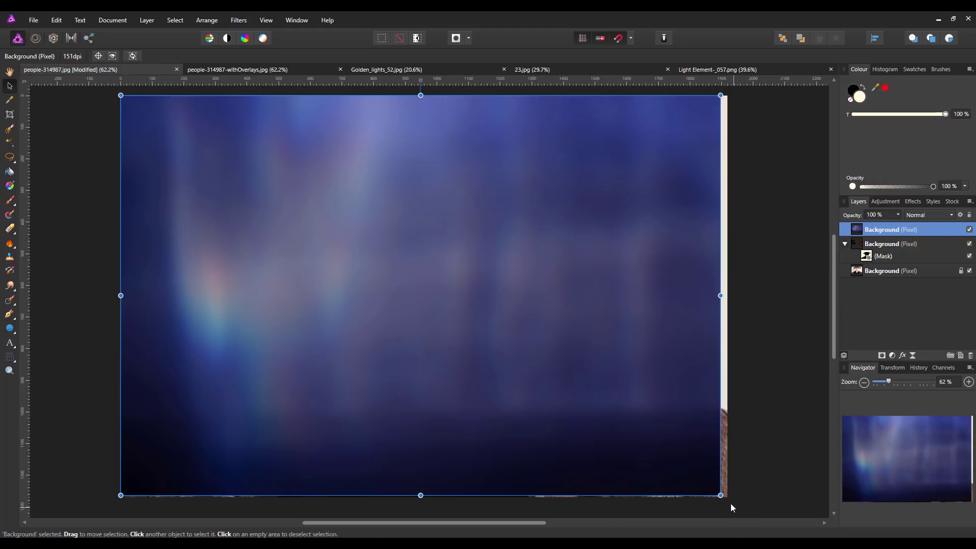
left_click_drag(721, 495, 724, 498)
left_click_drag(724, 296, 728, 296)
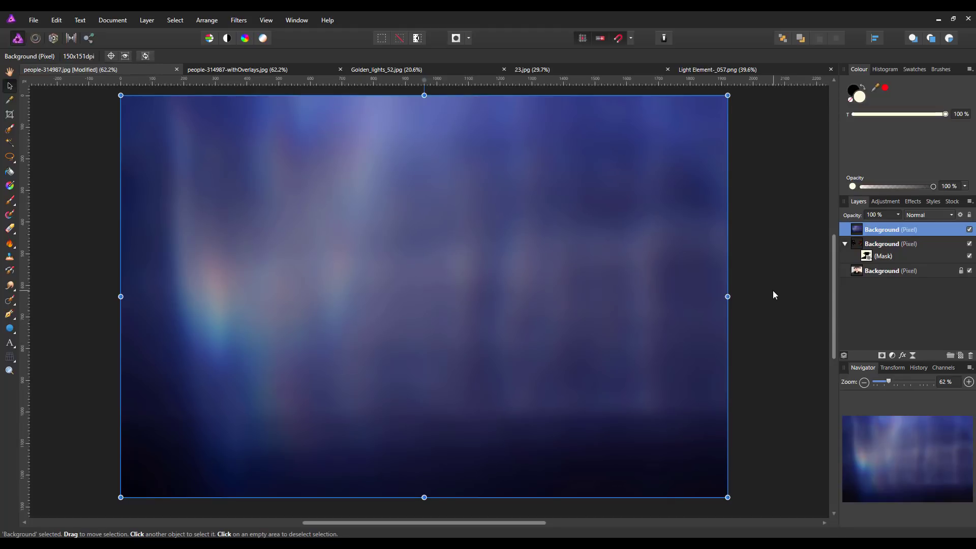
Step: Set the blue 23.jpg layer's blend mode to Soft Light
left_click(950, 215)
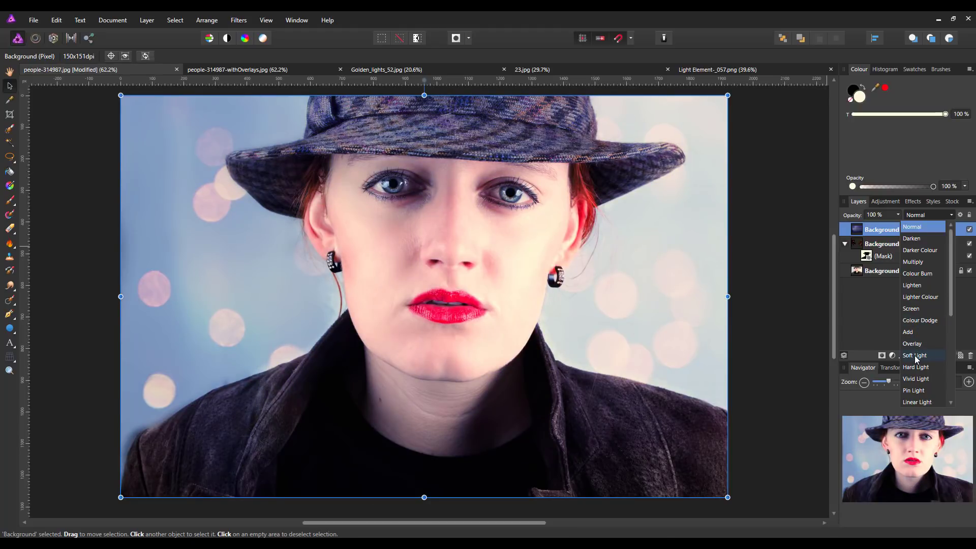
left_click(916, 357)
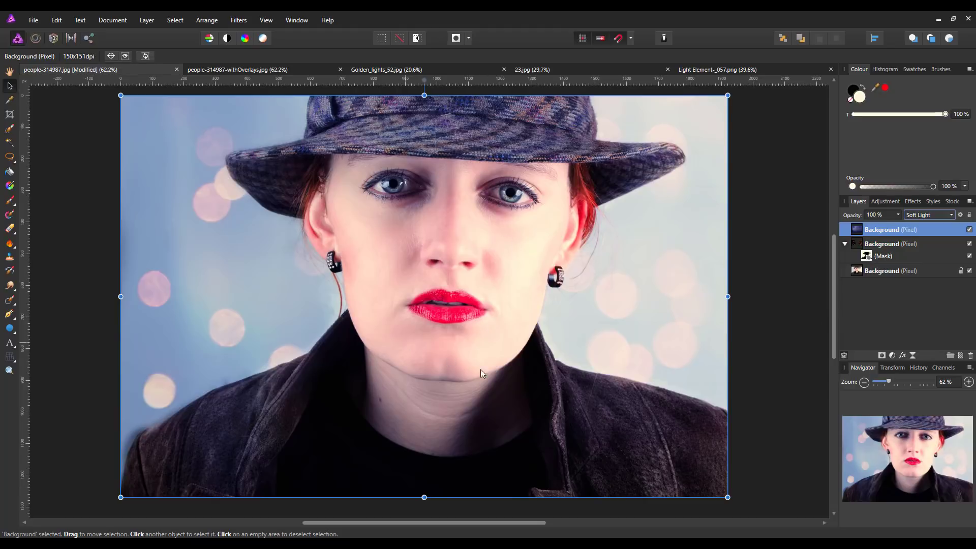
Step: Duplicate the bokeh layer's mask and move the copy onto the blue 23.jpg layer
left_click(916, 255)
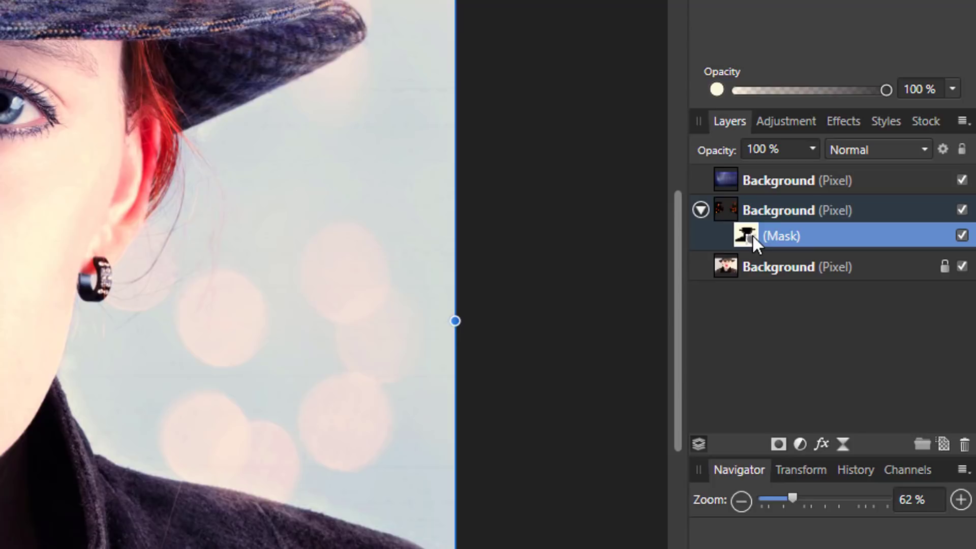
right_click(752, 235)
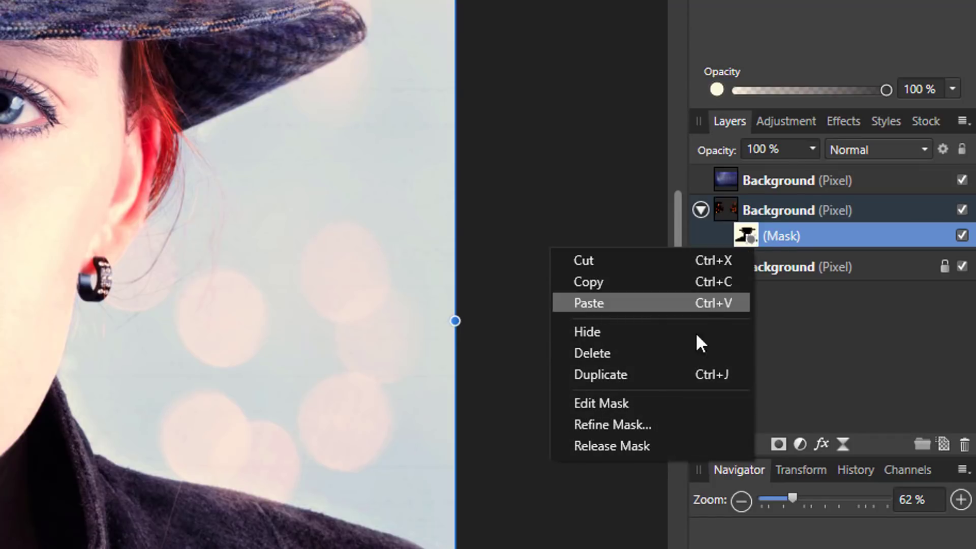
left_click(653, 376)
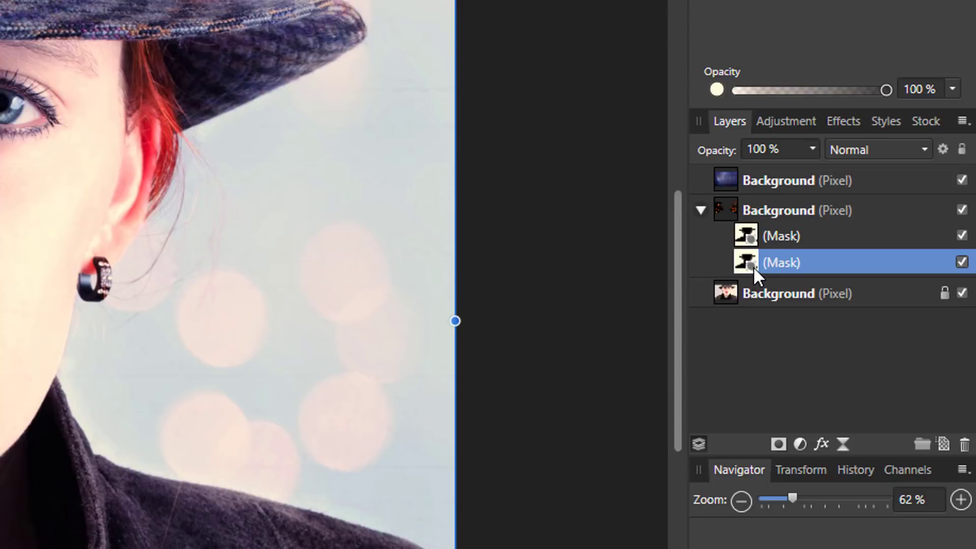
left_click_drag(754, 267, 781, 191)
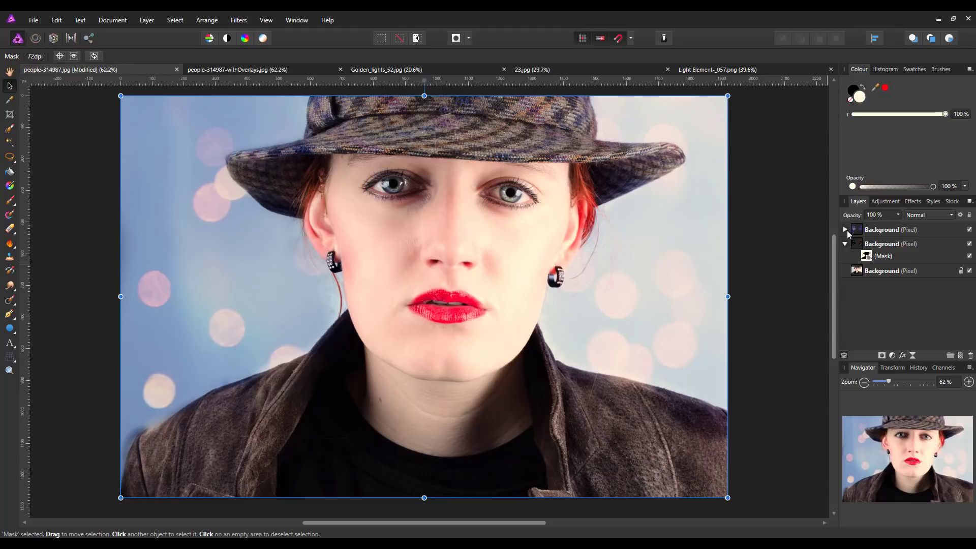
left_click(845, 229)
left_click_drag(887, 272, 889, 274)
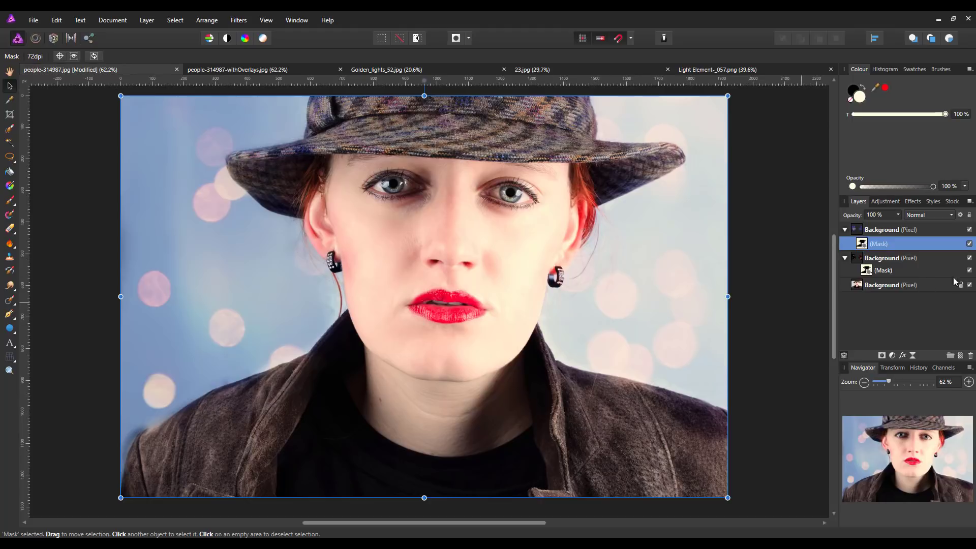
left_click(969, 244)
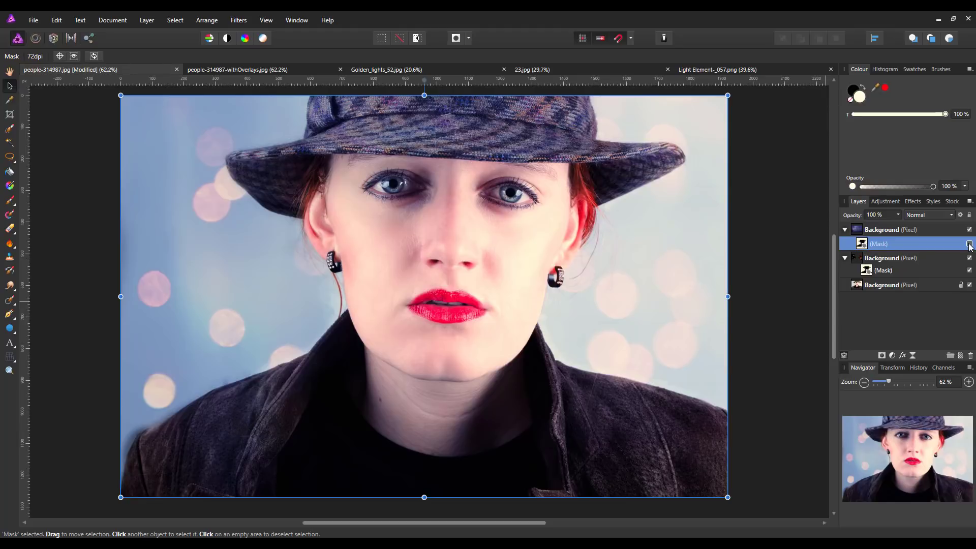
left_click(969, 244)
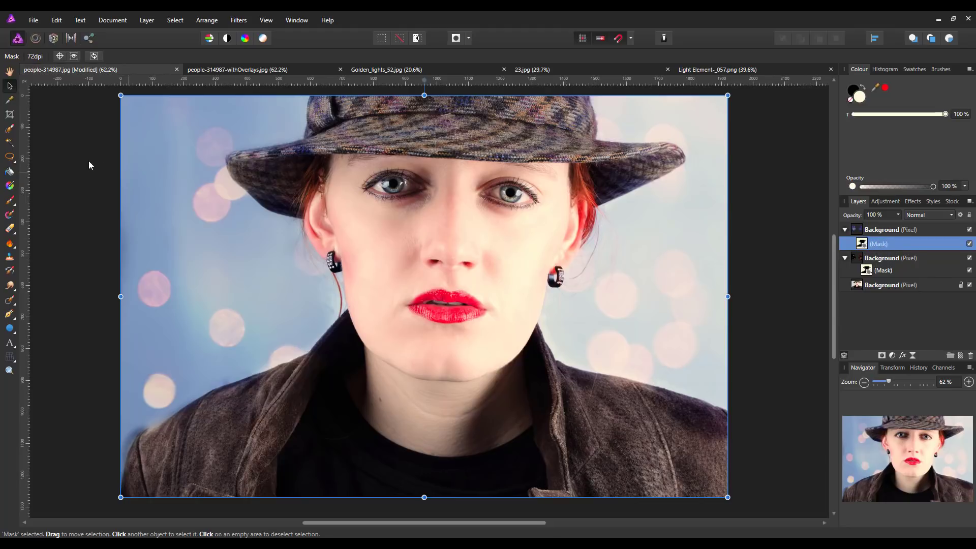
Step: Switch to the Paint Brush tool
left_click(8, 204)
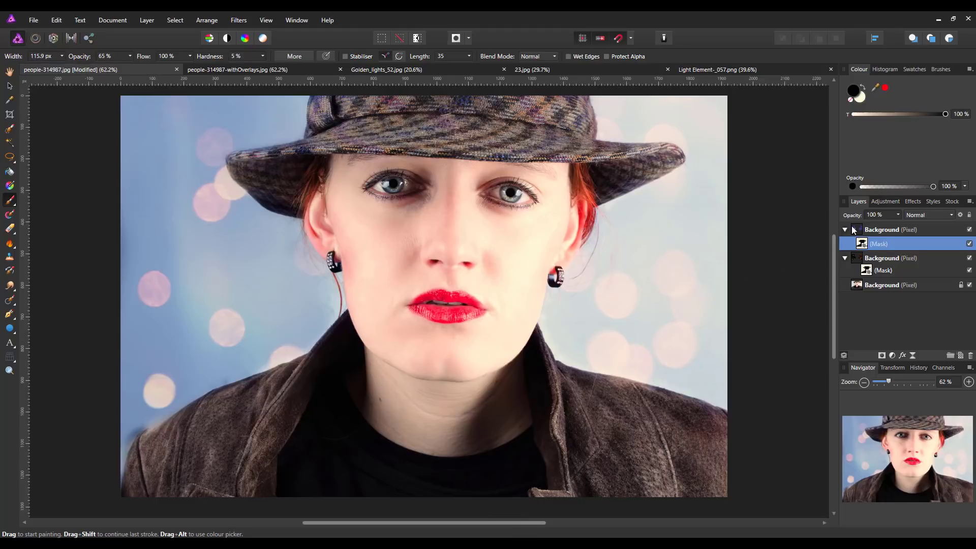
Step: Copy the orange light element layer from Light Element-_057.png
left_click(774, 69)
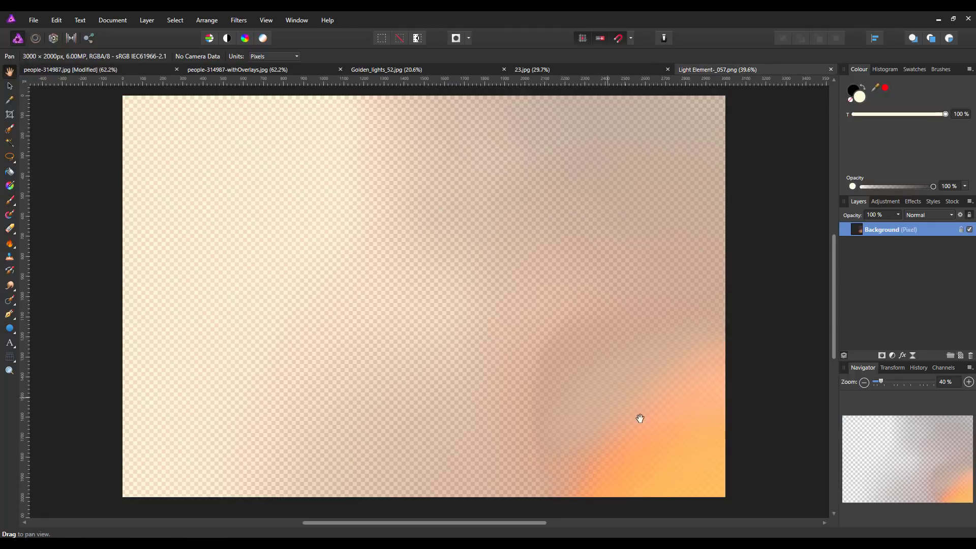
right_click(914, 232)
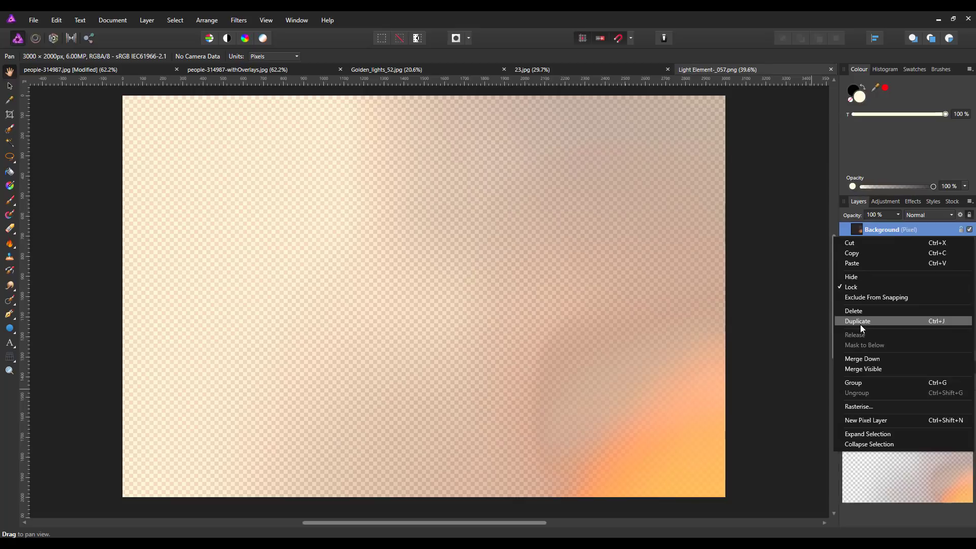
left_click(852, 253)
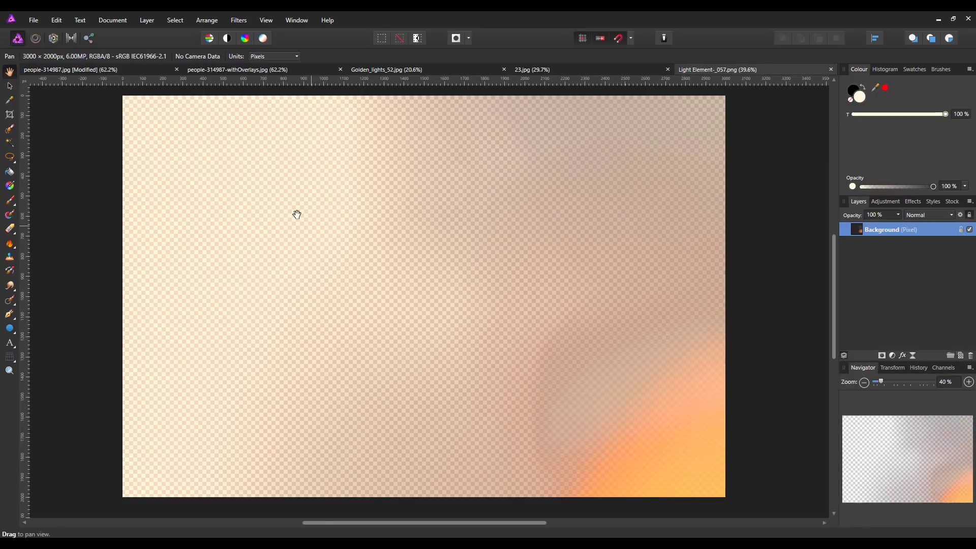
Step: In the portrait, delete the misplaced paste and paste the light element above the blue light layer
left_click(124, 71)
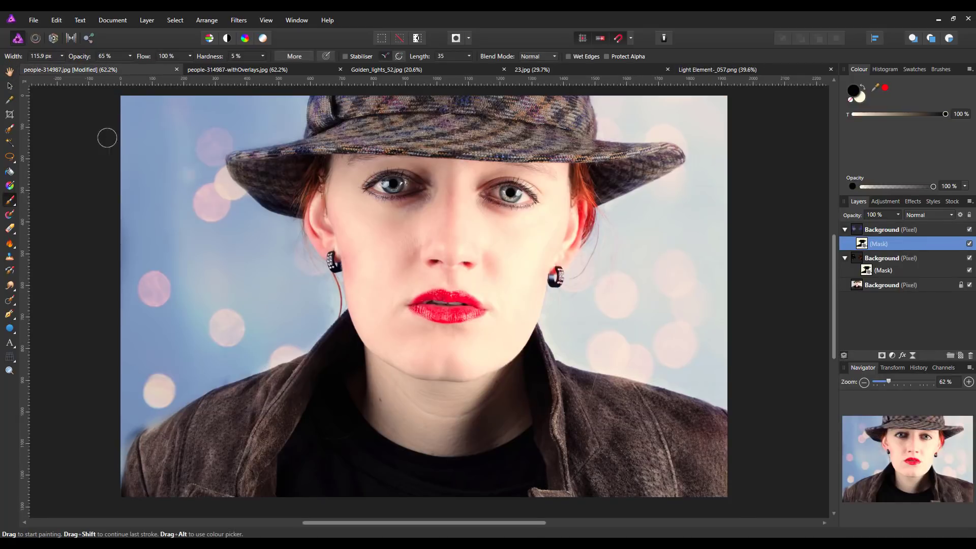
left_click(57, 22)
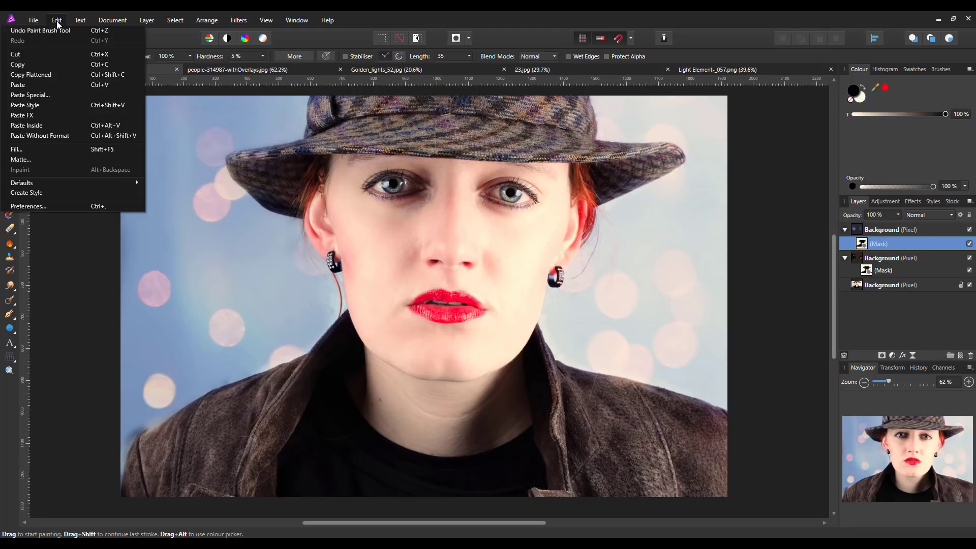
left_click(25, 90)
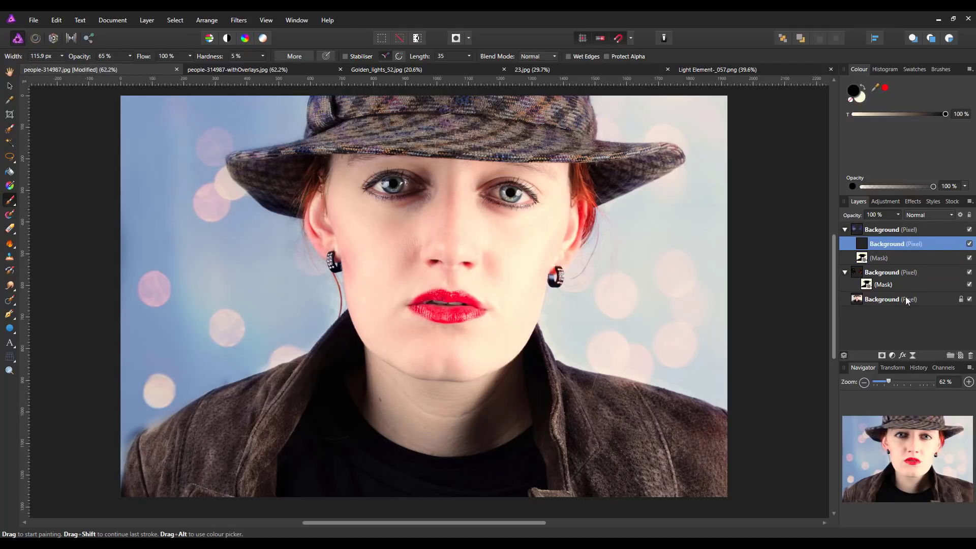
right_click(907, 242)
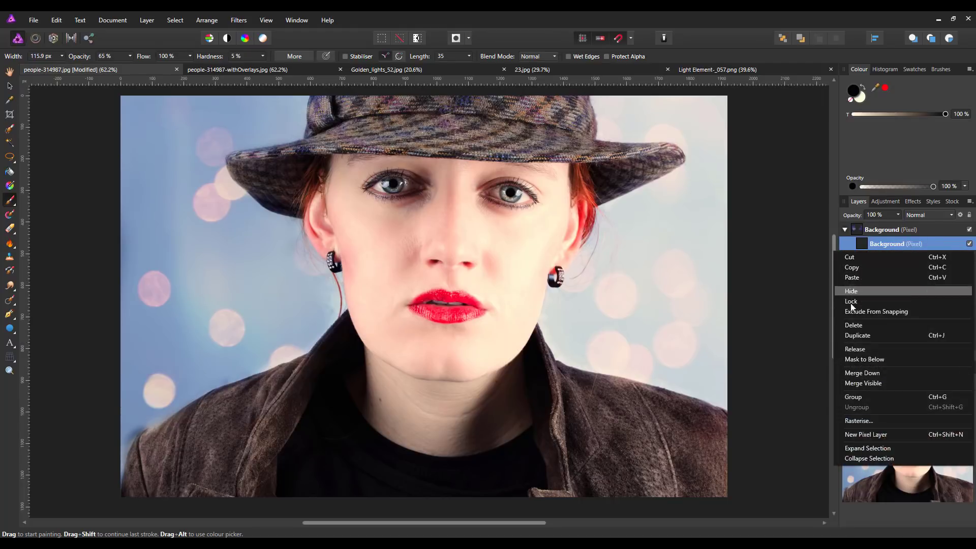
left_click(861, 326)
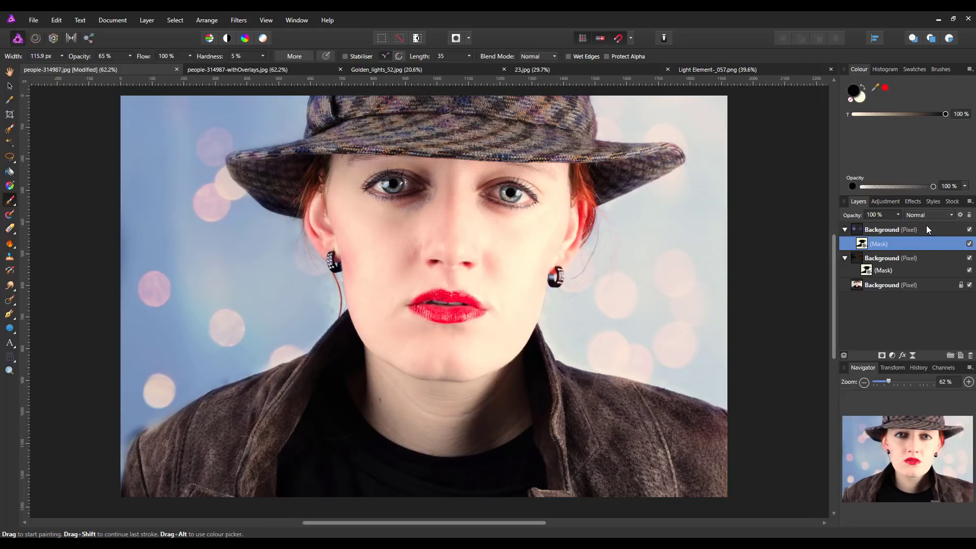
left_click(926, 227)
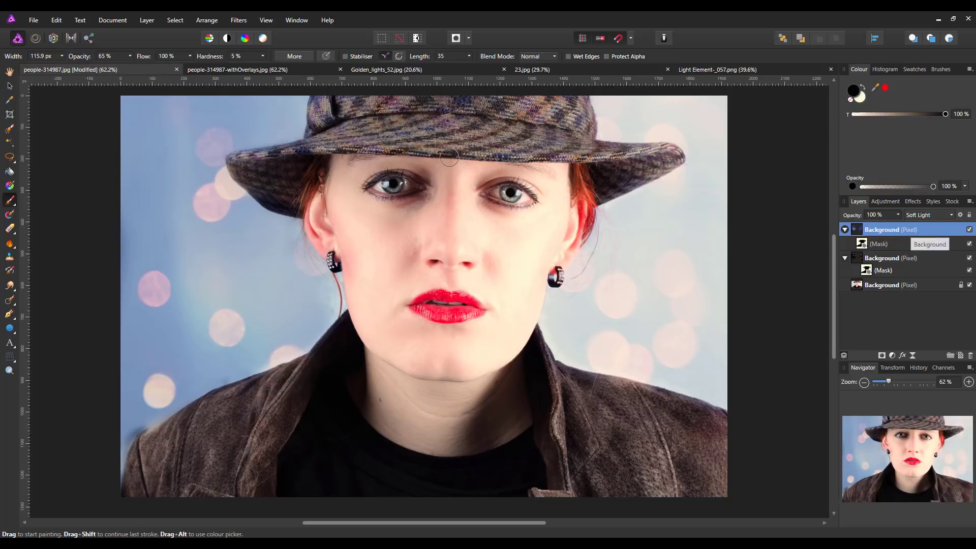
left_click(56, 20)
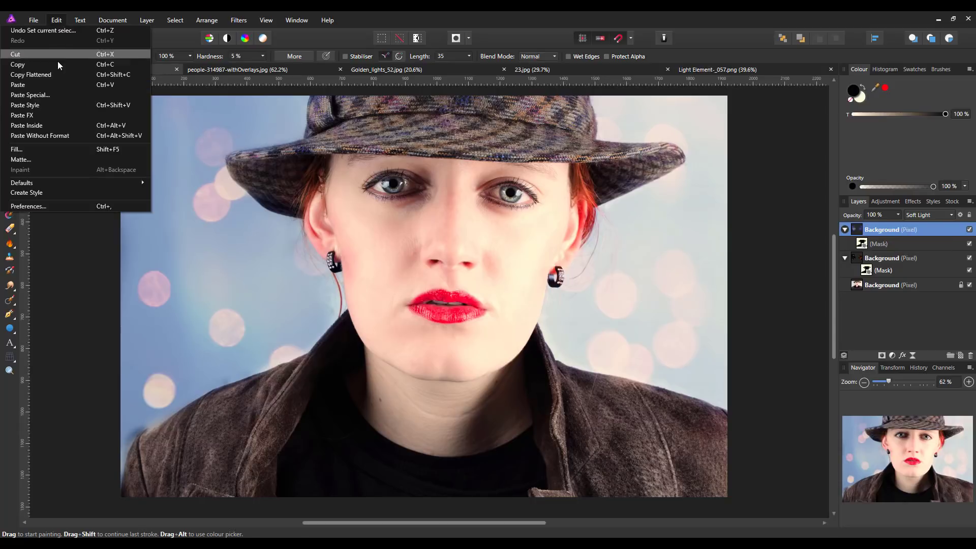
left_click(26, 85)
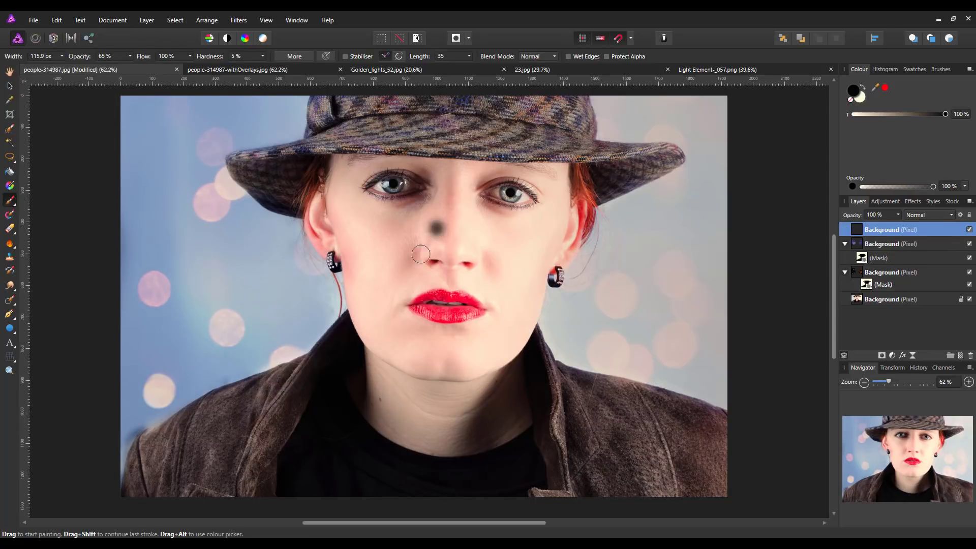
Step: Roughly scale and position the pasted orange layer over the portrait with the Move Tool
left_click(10, 86)
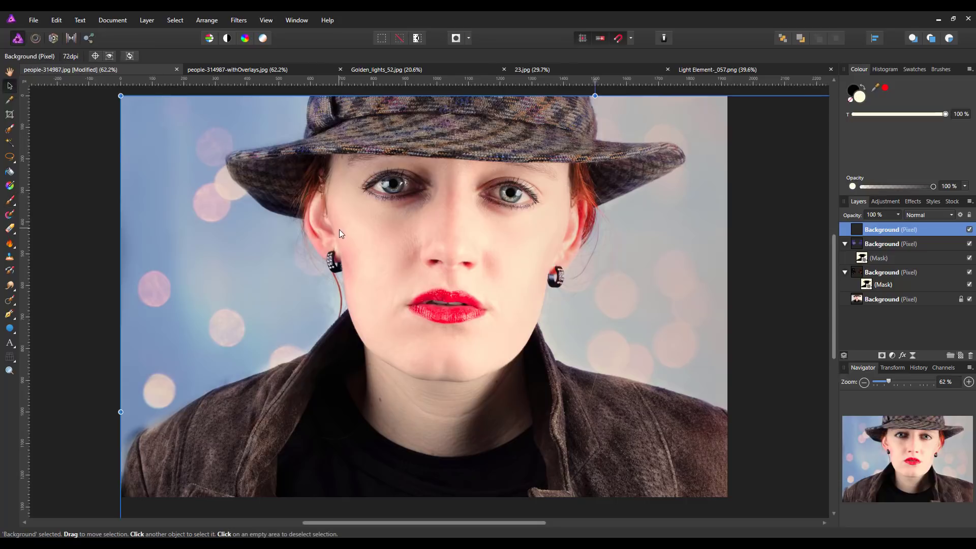
scroll(339, 231, "down", 4)
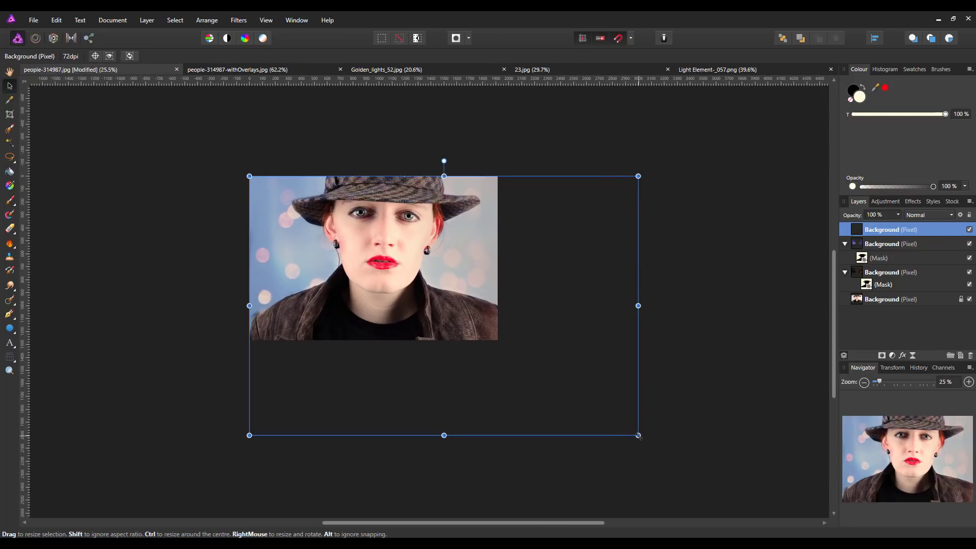
left_click_drag(638, 435, 459, 311)
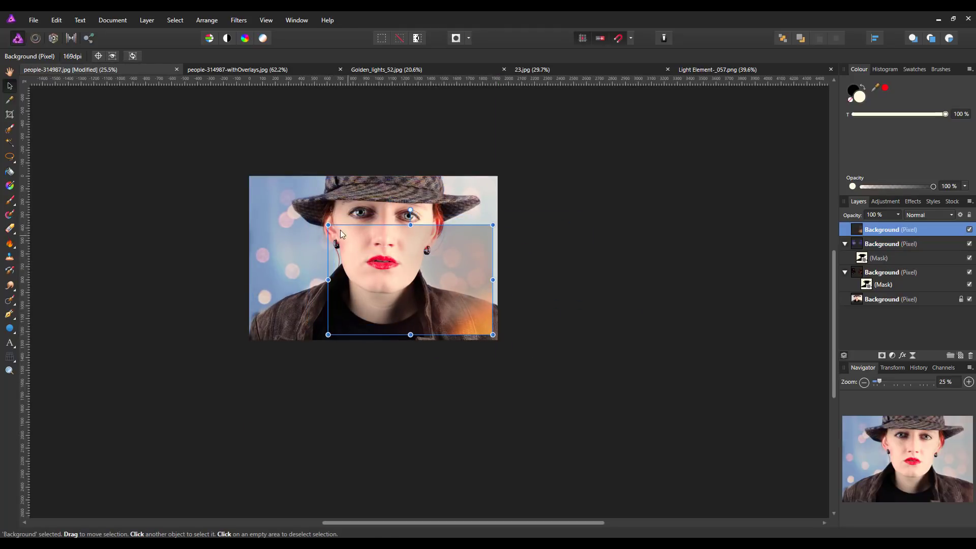
left_click_drag(328, 224, 290, 200)
left_click_drag(409, 300, 378, 288)
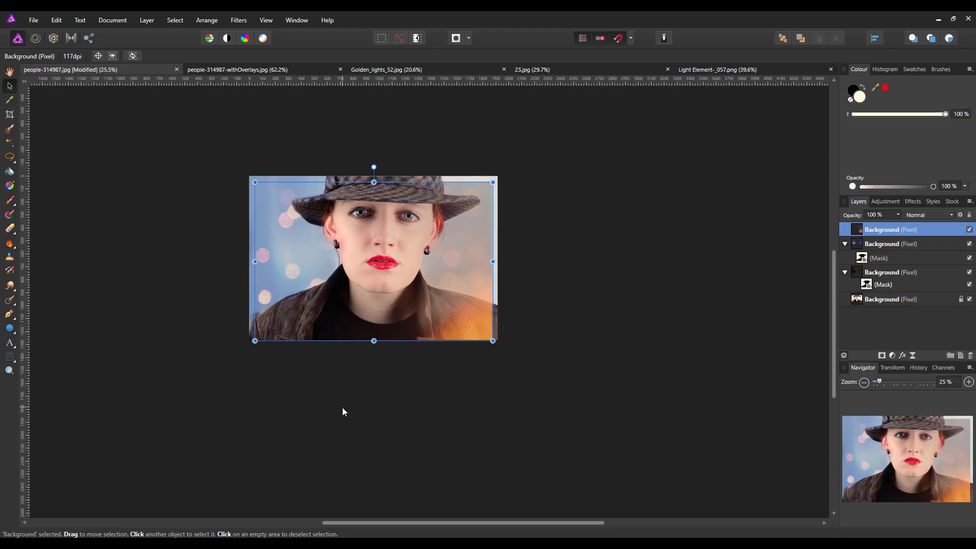
Step: Stretch the orange layer to the image's top, left and right edges, then deselect it
key("ctrl+0")
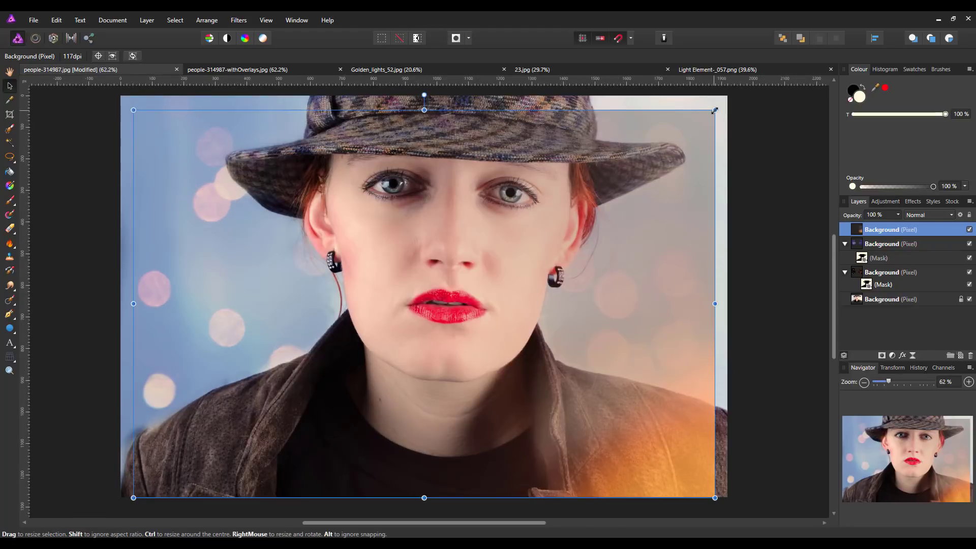
left_click_drag(715, 110, 720, 104)
left_click_drag(721, 101, 727, 101)
left_click_drag(430, 101, 431, 96)
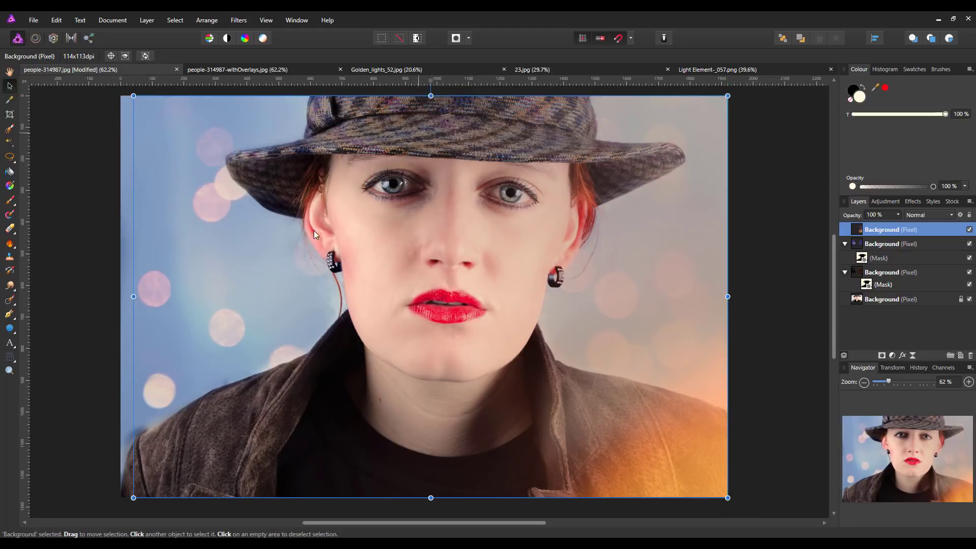
left_click_drag(133, 296, 121, 296)
left_click(782, 302)
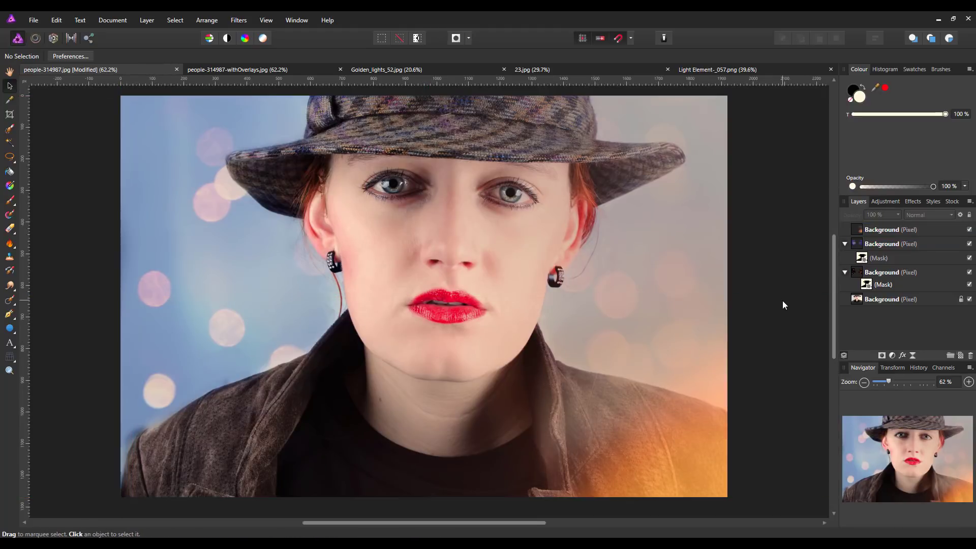